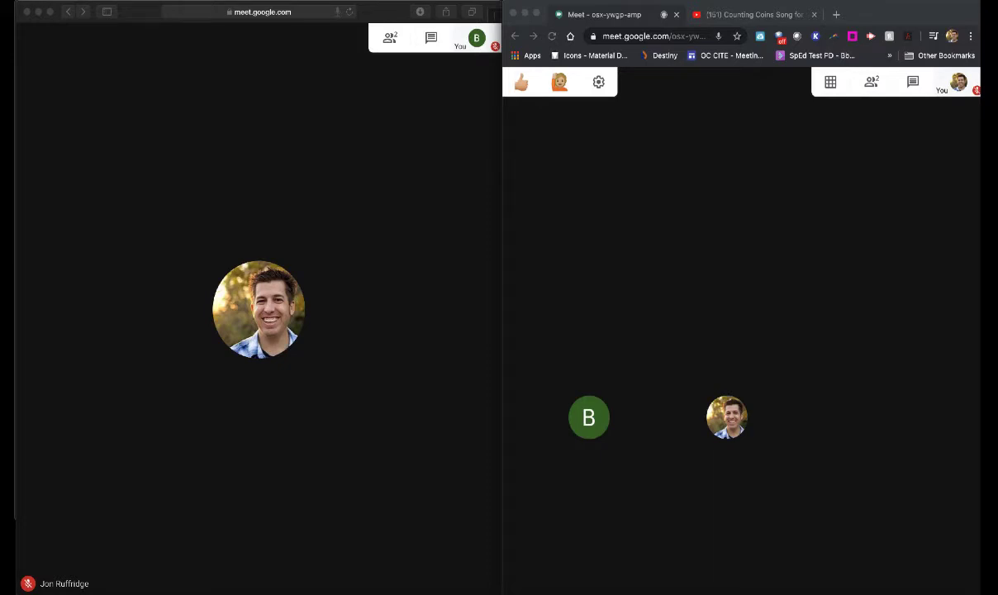
{"action": "left_click", "coordinate": [669, 162]}
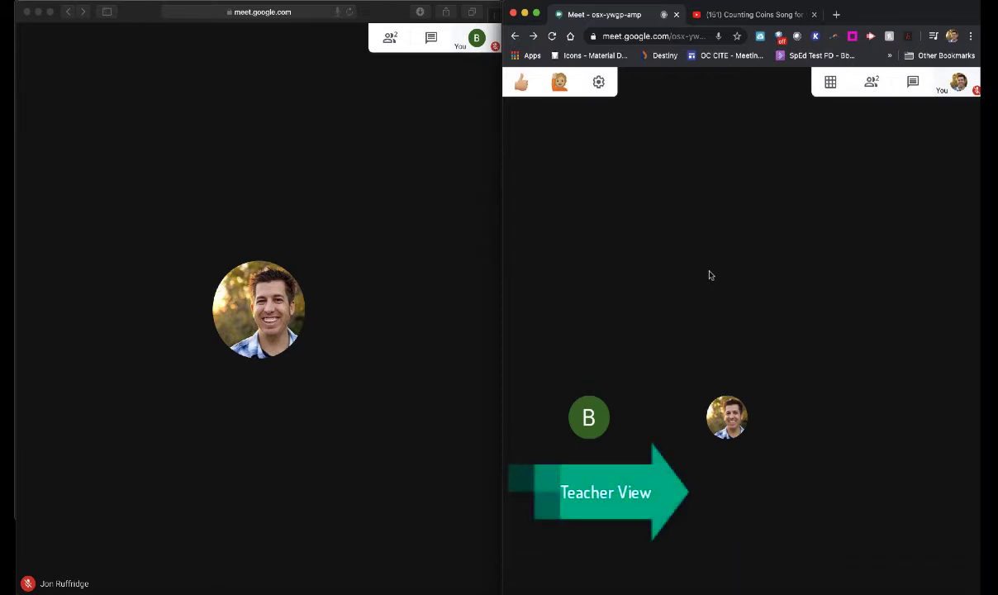
{"action": "left_click", "coordinate": [403, 224]}
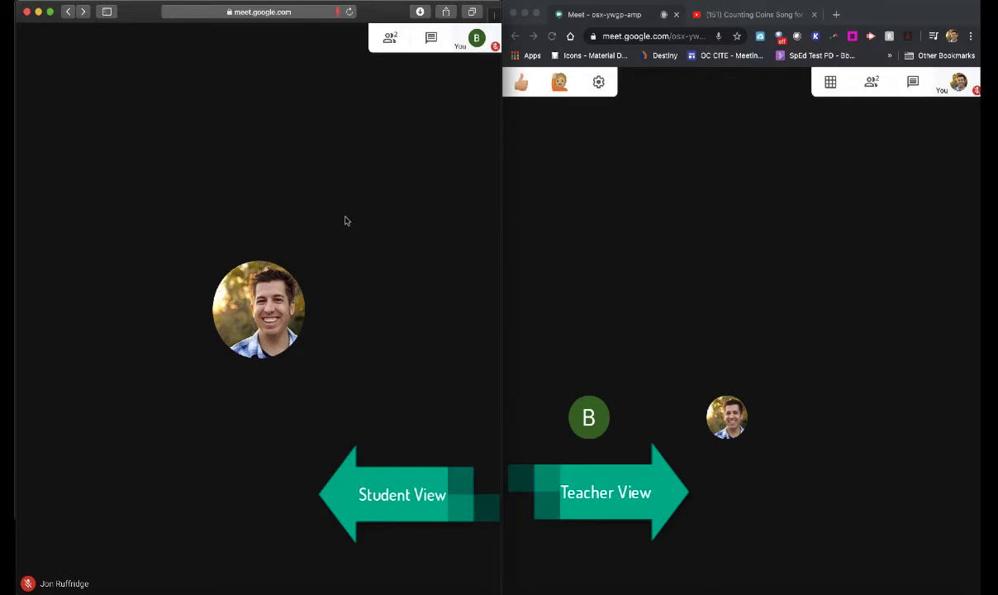
Step: Present the entire screen, Screen 1, from the teacher's meeting window and hide the screen-sharing notice
{"action": "left_click", "coordinate": [777, 261]}
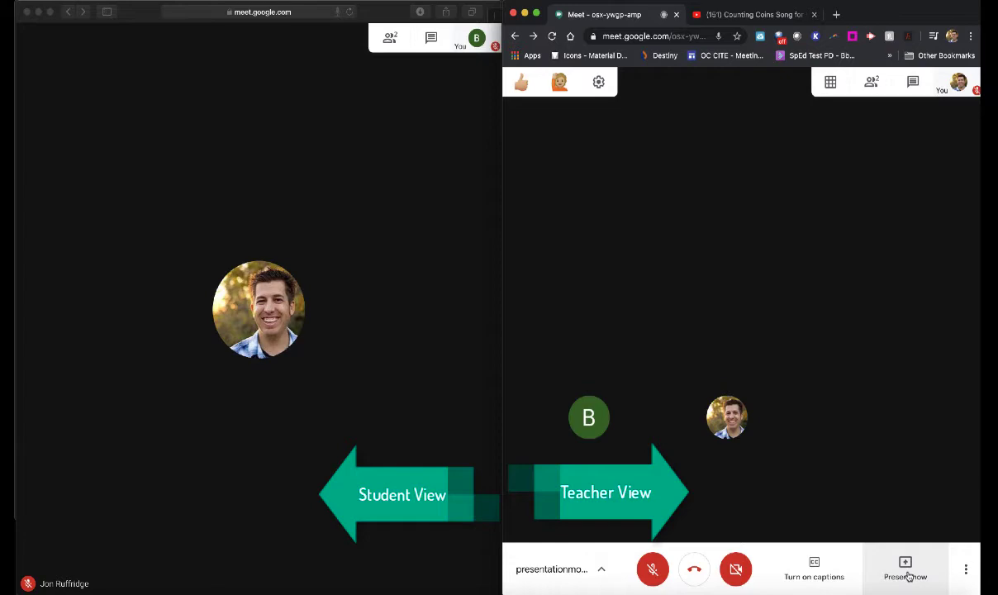
{"action": "left_click", "coordinate": [909, 576]}
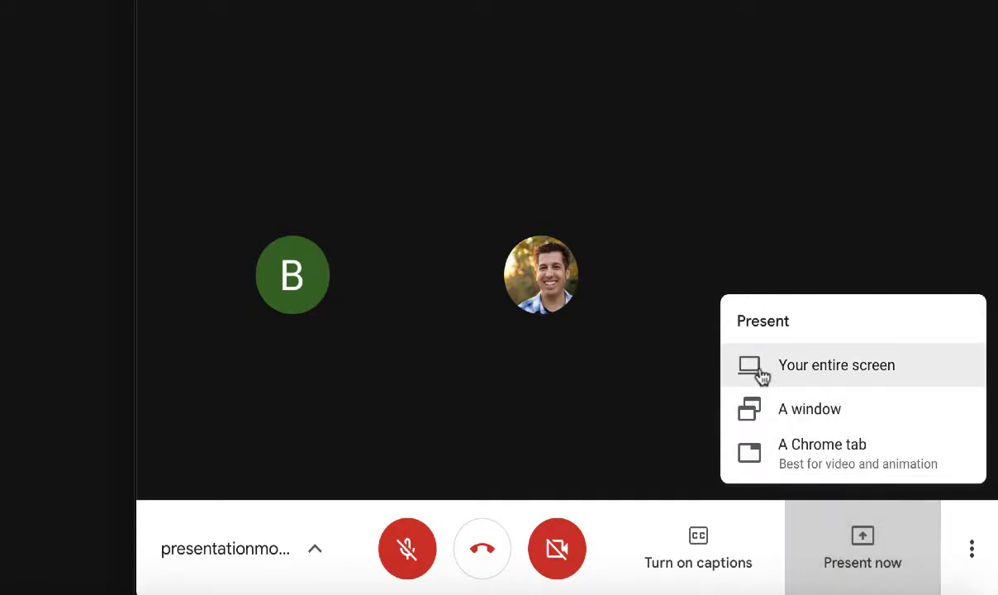
{"action": "left_click", "coordinate": [811, 372]}
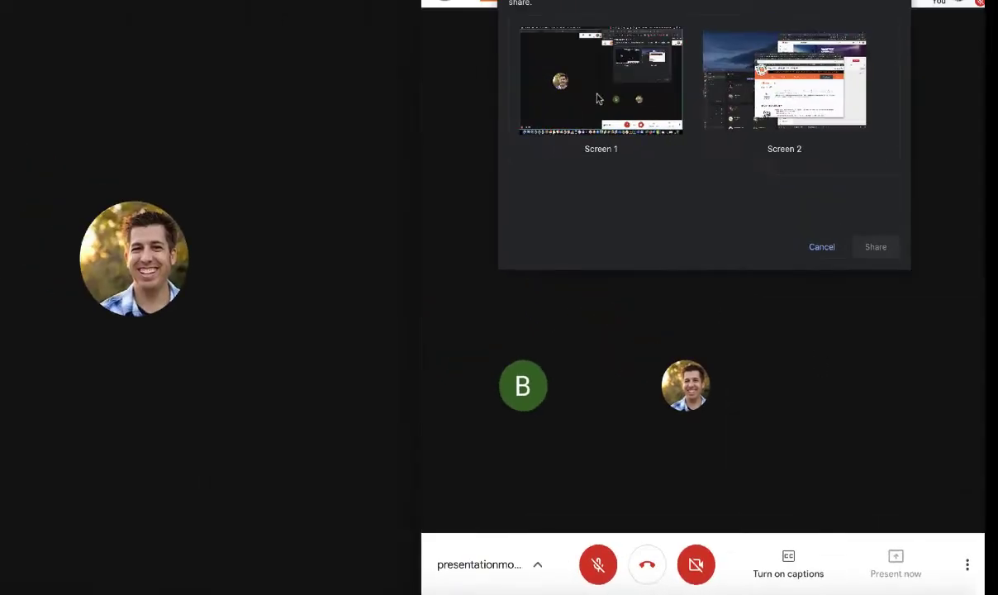
{"action": "left_click", "coordinate": [599, 99]}
{"action": "left_click", "coordinate": [875, 246]}
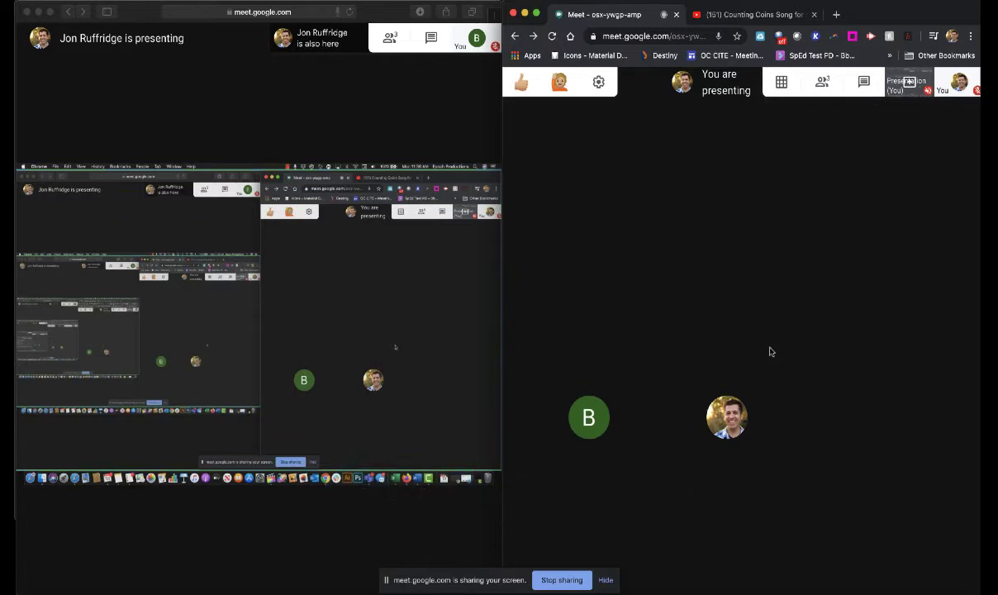
{"action": "left_click", "coordinate": [605, 579]}
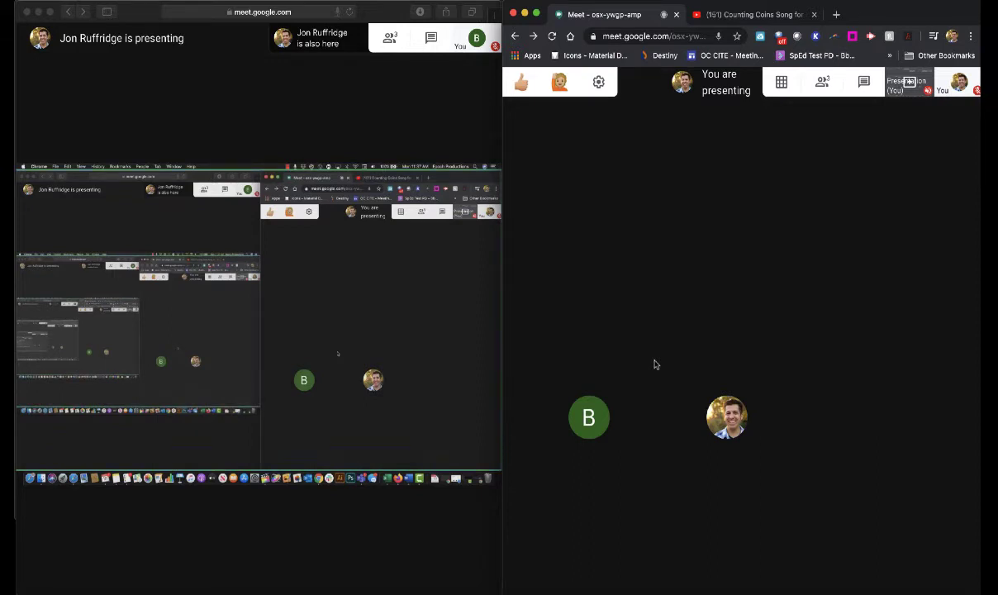
Step: Open the participant list in the teacher's meeting window to examine the presentation's entry
{"action": "mouse_move", "coordinate": [876, 502]}
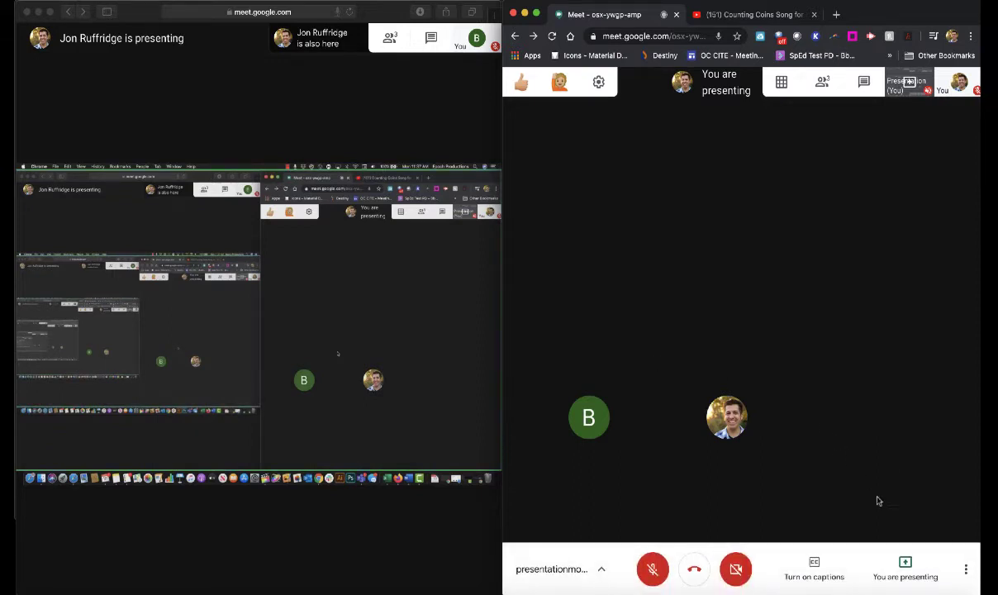
{"action": "left_click", "coordinate": [823, 86]}
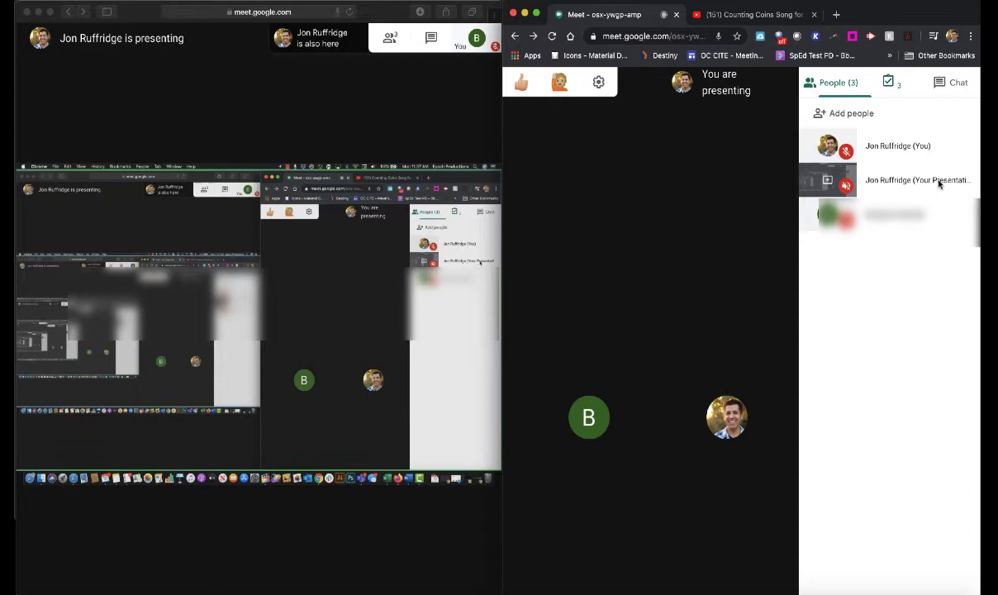
Step: In the student's meeting window, pin the presentation from the participant list and unpin it again
{"action": "left_click", "coordinate": [380, 251]}
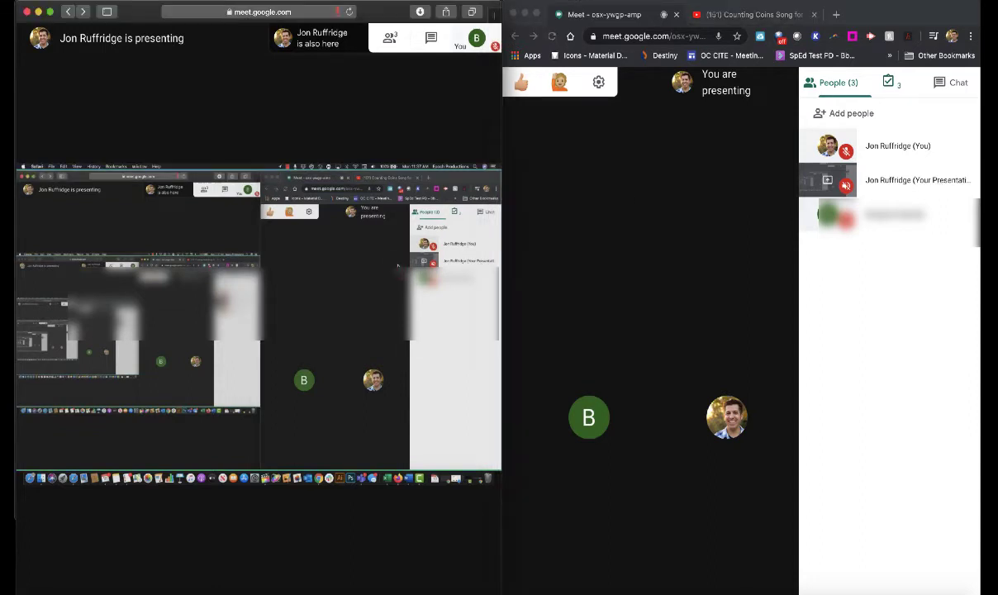
{"action": "left_click", "coordinate": [387, 37]}
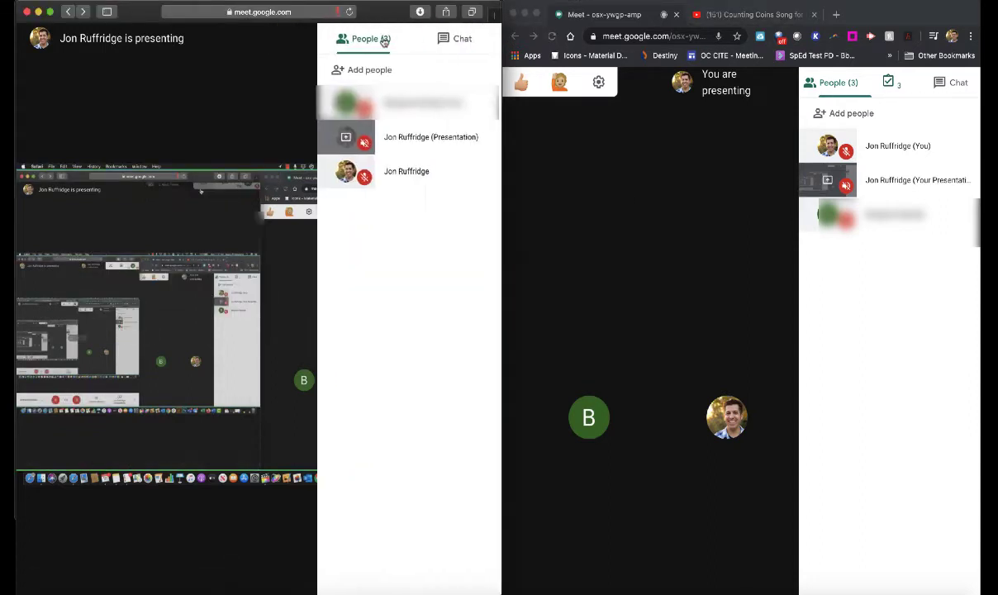
{"action": "left_click", "coordinate": [485, 138]}
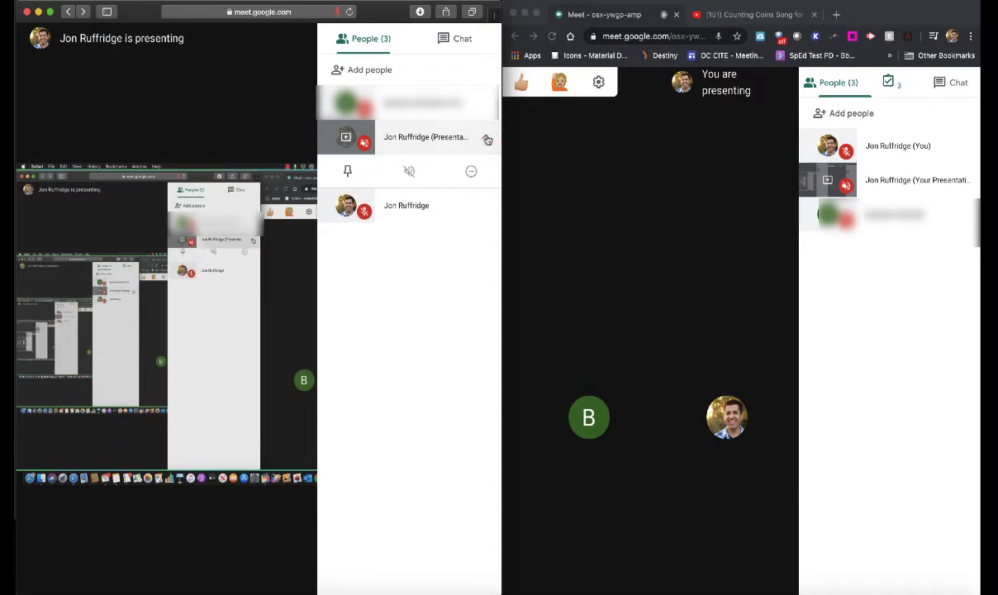
{"action": "left_click", "coordinate": [348, 171]}
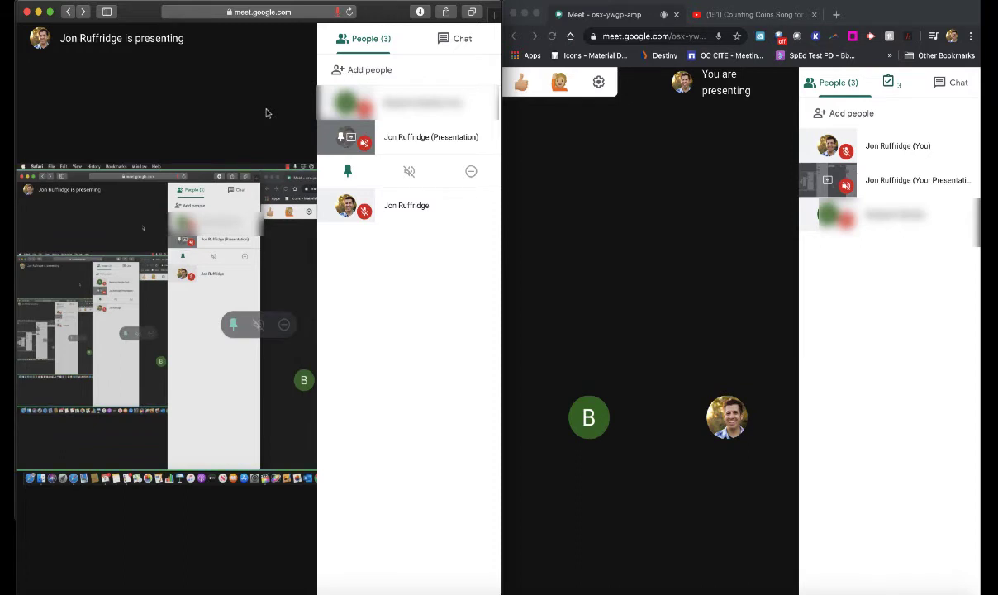
{"action": "left_click", "coordinate": [348, 171]}
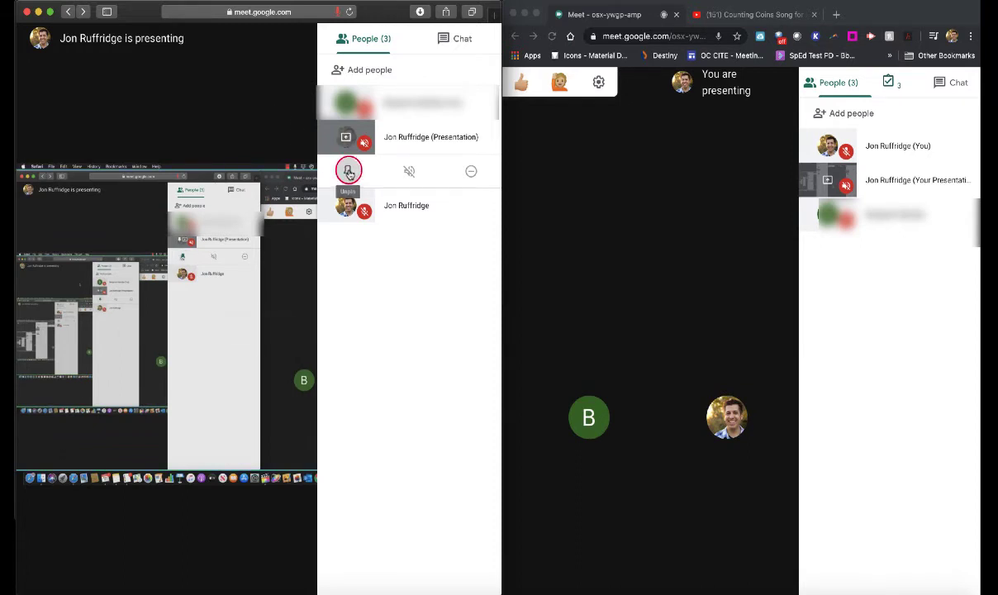
Step: Stop presenting the entire screen from the teacher's meeting and close the participant lists in both meeting windows
{"action": "left_click", "coordinate": [849, 352]}
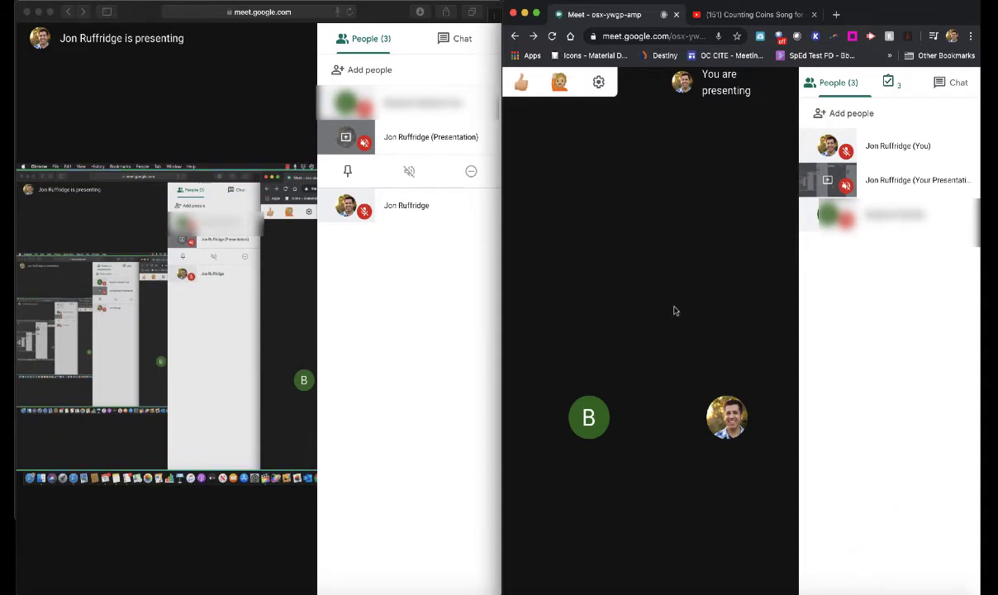
{"action": "left_click", "coordinate": [637, 278]}
{"action": "left_click", "coordinate": [897, 567]}
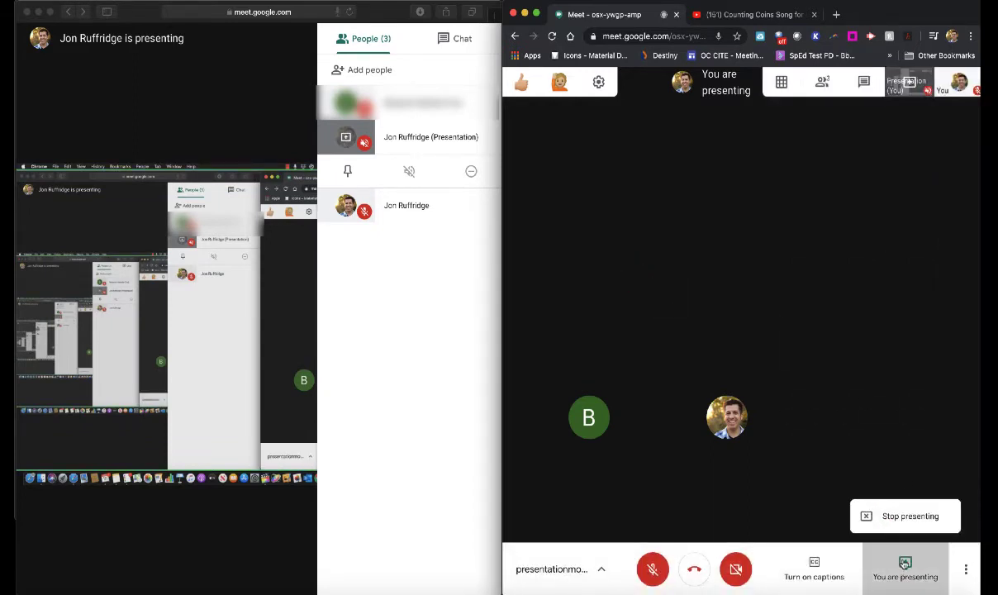
{"action": "left_click", "coordinate": [893, 506]}
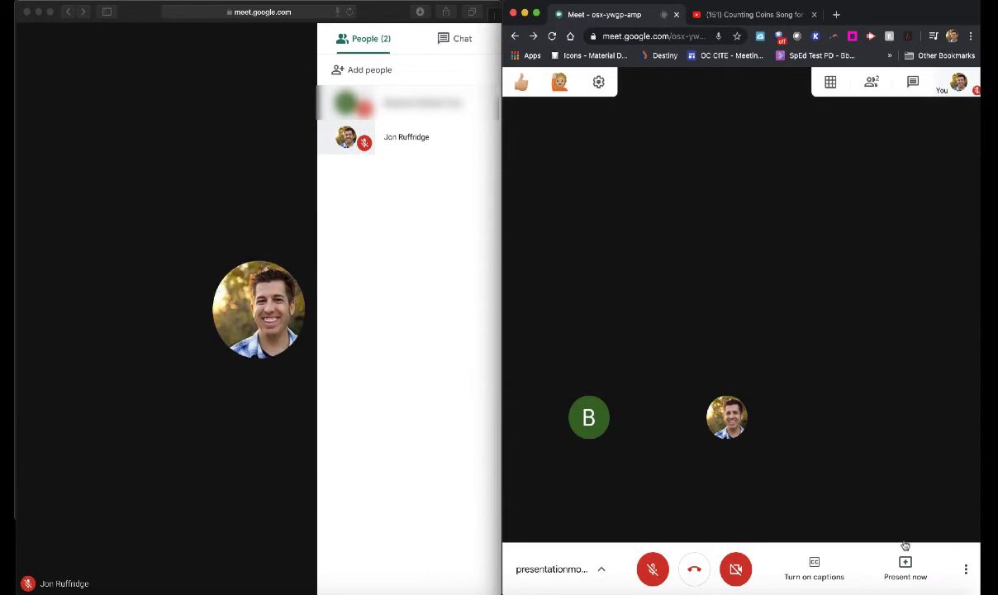
{"action": "left_click", "coordinate": [230, 169]}
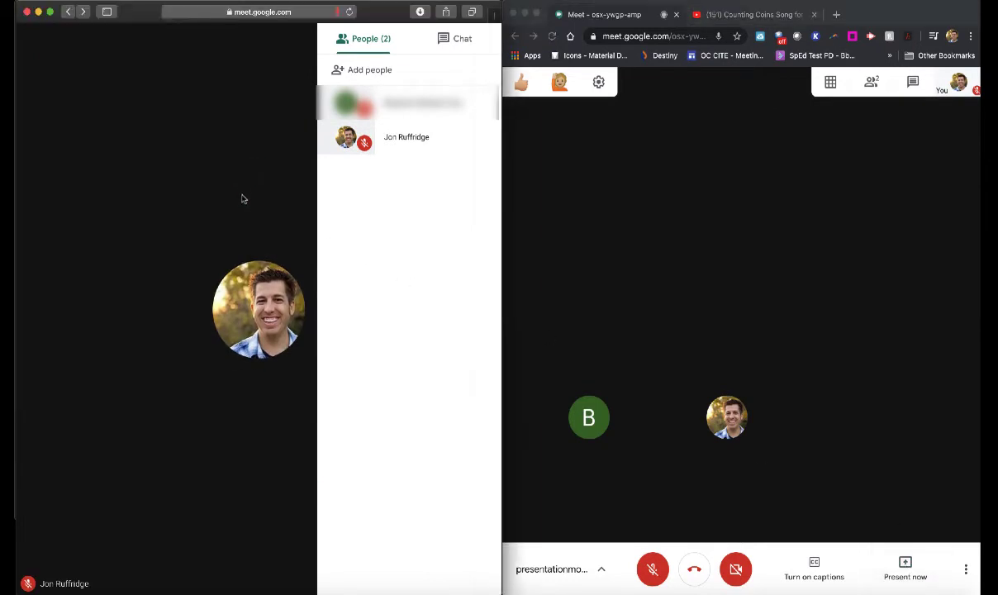
Step: Open the teacher's presenting options and briefly move the Chrome window aside to check the window behind it
{"action": "left_click", "coordinate": [908, 533]}
{"action": "left_click", "coordinate": [904, 567]}
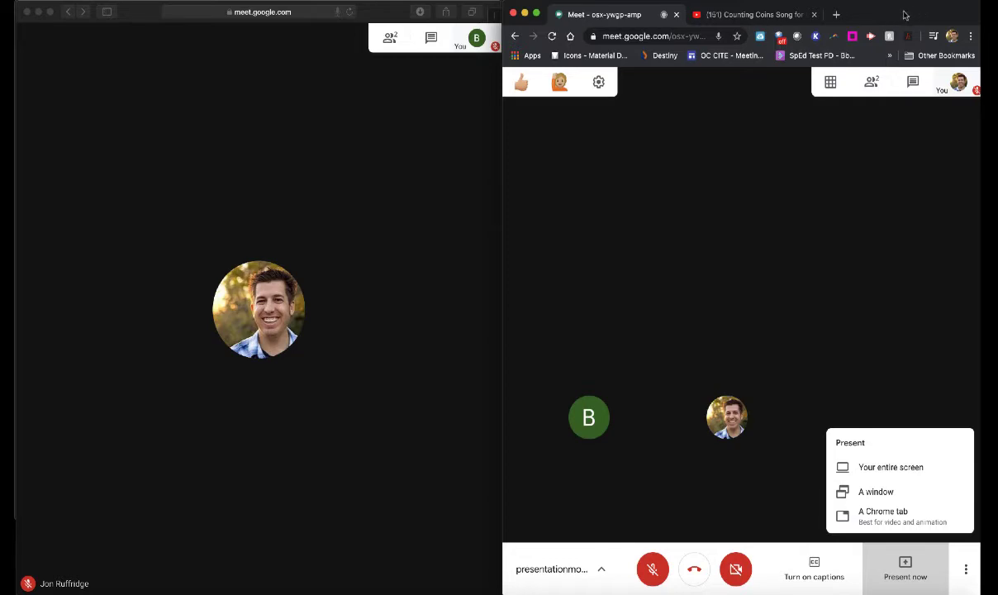
{"action": "left_click_drag", "start_coordinate": [880, 14], "coordinate": [860, 39]}
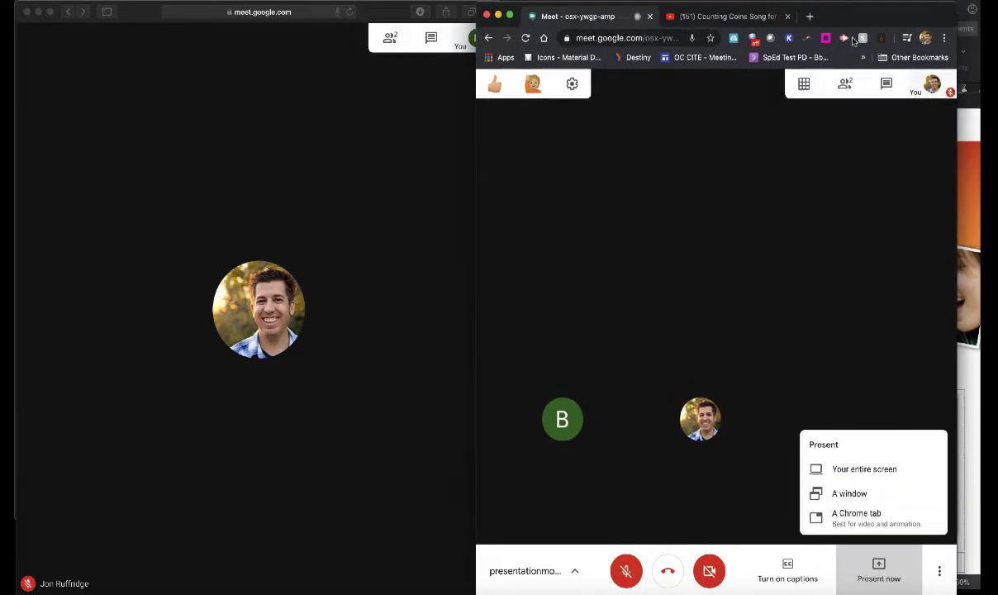
{"action": "left_click_drag", "start_coordinate": [857, 27], "coordinate": [883, 25]}
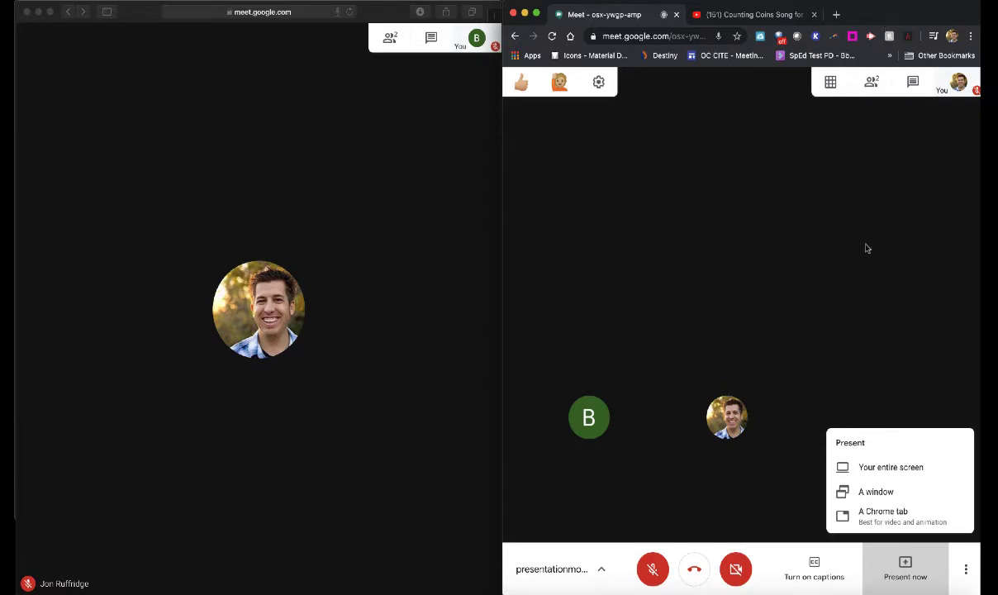
Step: Switch to Microsoft Word and align the Document1 window over the teacher's meeting window
{"action": "left_click", "coordinate": [769, 589]}
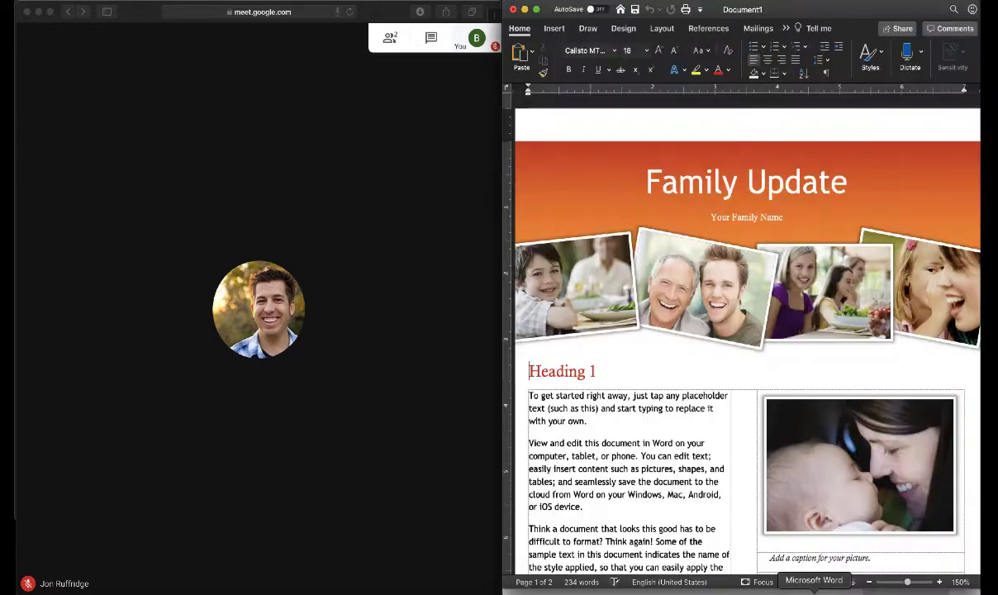
{"action": "left_click", "coordinate": [838, 9]}
{"action": "mouse_move", "coordinate": [837, 9]}
{"action": "left_mouse_down"}
{"action": "mouse_move", "coordinate": [793, 21]}
{"action": "mouse_move", "coordinate": [809, 52]}
{"action": "mouse_move", "coordinate": [815, 20]}
{"action": "mouse_move", "coordinate": [821, 54]}
{"action": "mouse_move", "coordinate": [833, 5]}
{"action": "left_mouse_up"}
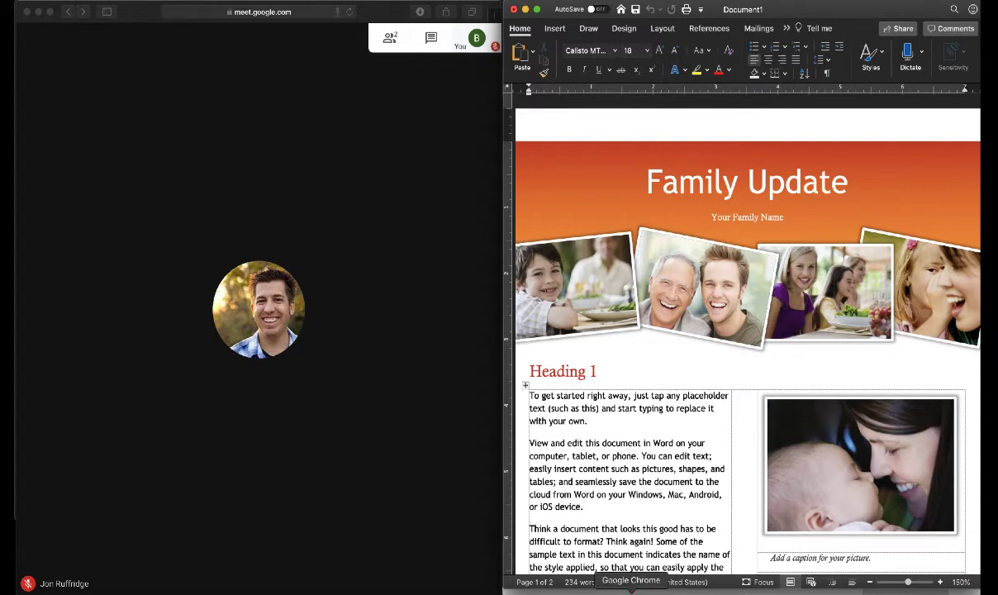
Step: Switch back to Chrome and present only the Document1 application window in the teacher's meeting
{"action": "left_click", "coordinate": [632, 592]}
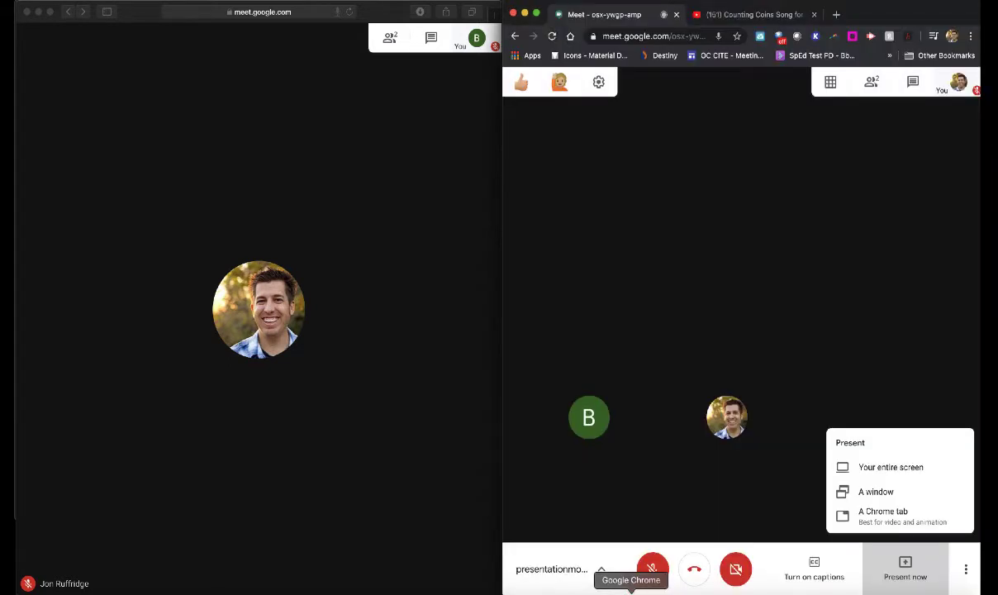
{"action": "left_click", "coordinate": [865, 496]}
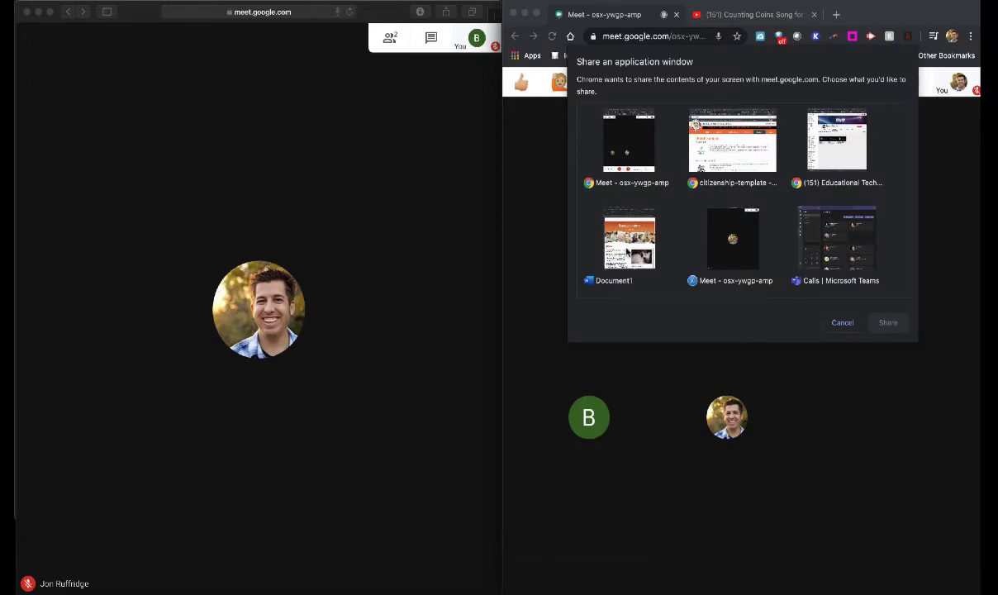
{"action": "left_click", "coordinate": [595, 240]}
{"action": "left_click", "coordinate": [886, 322]}
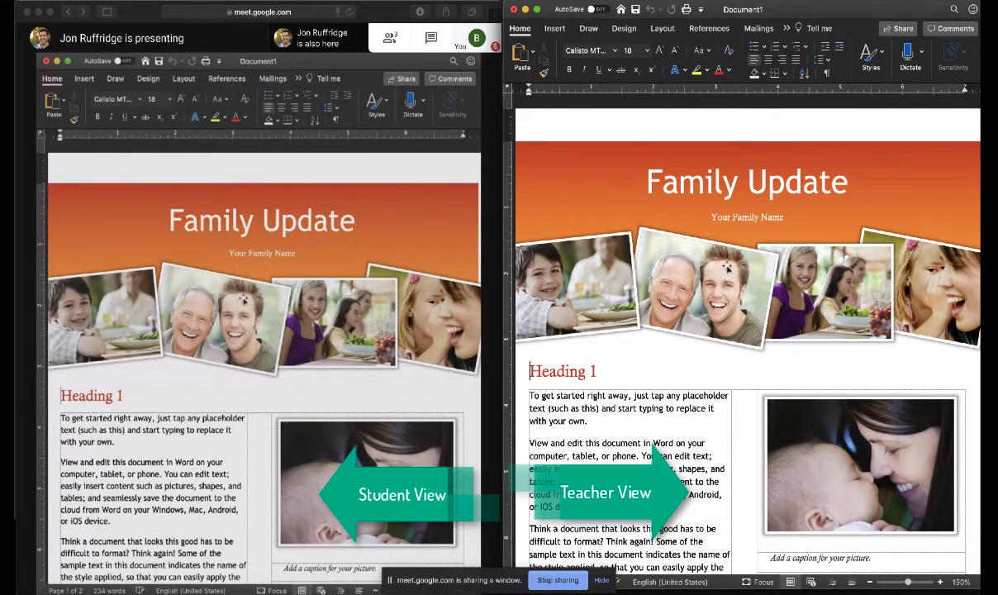
Step: Move the presented Word window away from its place and return it over the teacher's meeting window
{"action": "left_click_drag", "start_coordinate": [840, 10], "coordinate": [800, 79]}
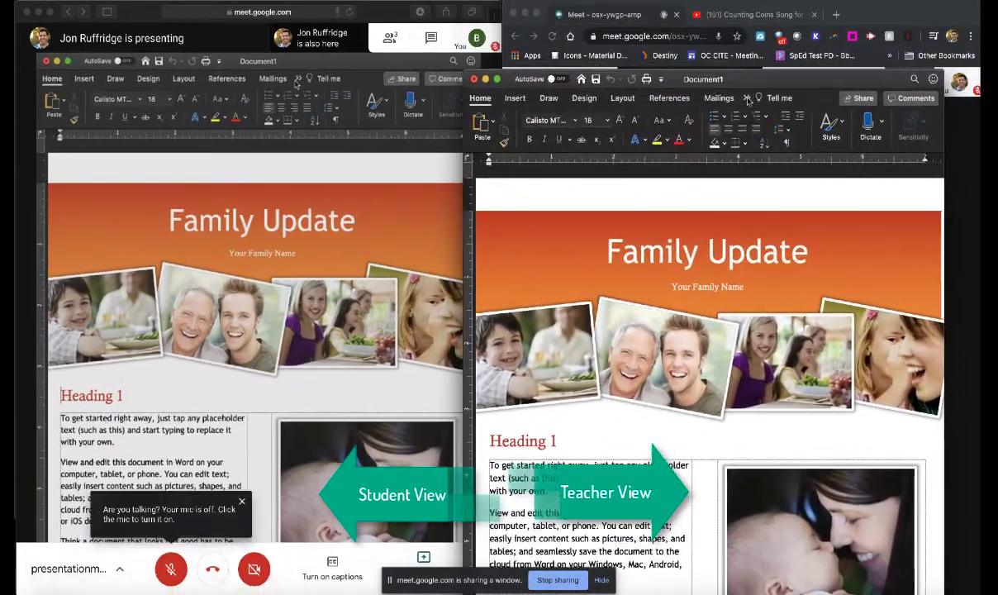
{"action": "left_click_drag", "start_coordinate": [748, 97], "coordinate": [789, 8]}
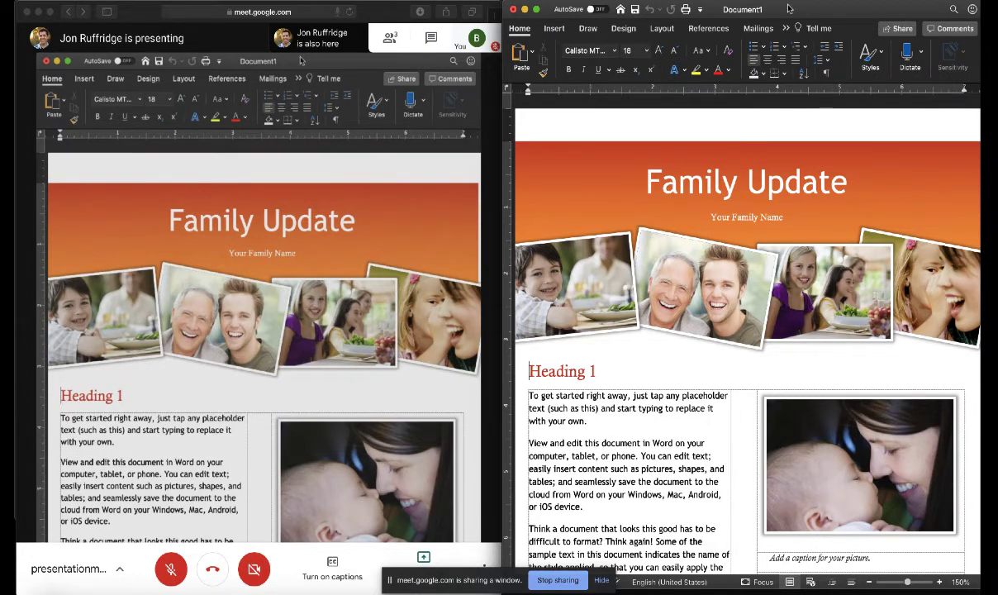
Step: Switch to Chrome and examine the presentation's controls in the participant list of the student's meeting window
{"action": "key", "text": "super+Tab"}
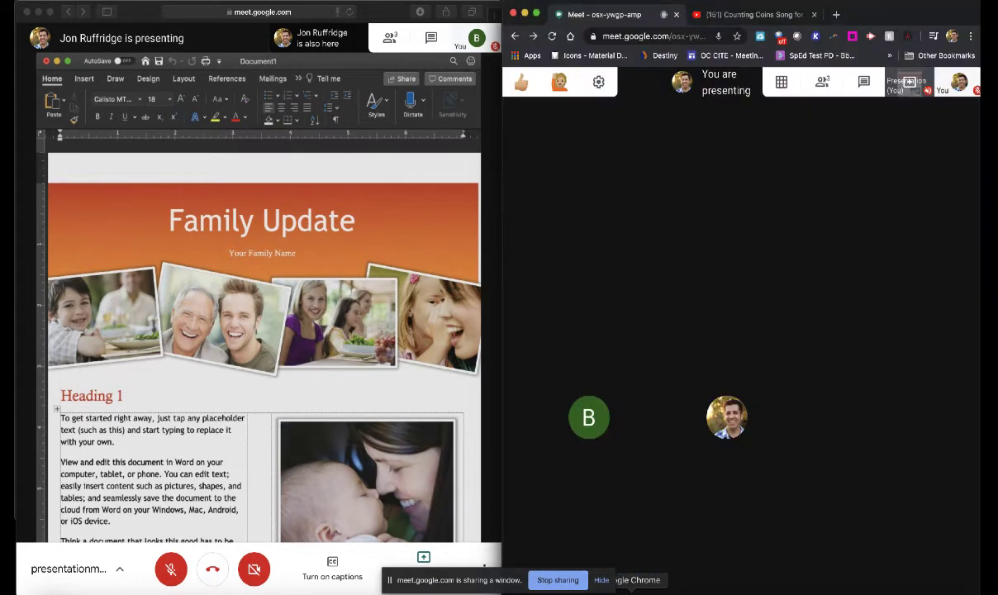
{"action": "left_click", "coordinate": [397, 275]}
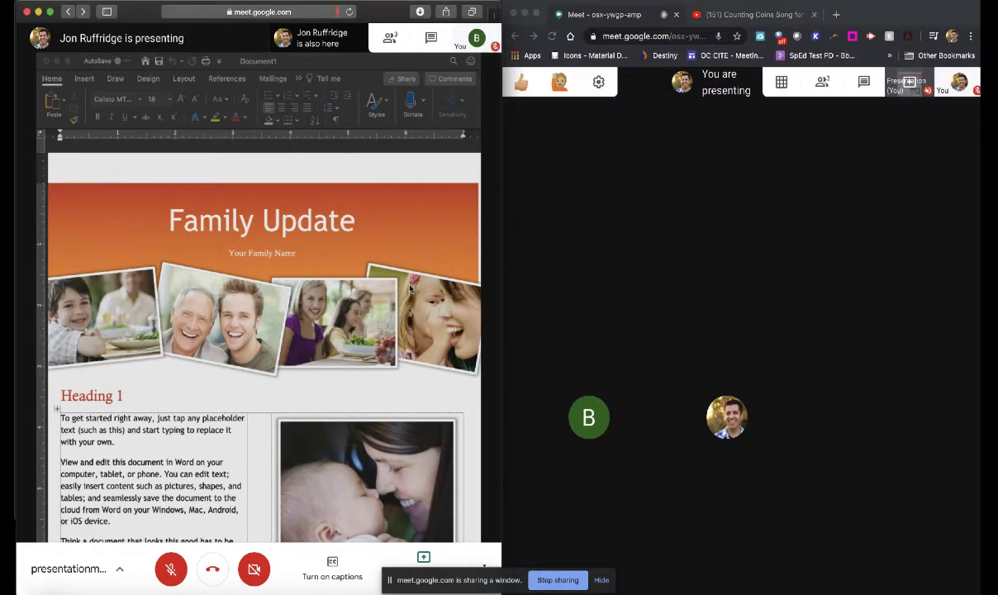
{"action": "left_click", "coordinate": [389, 38]}
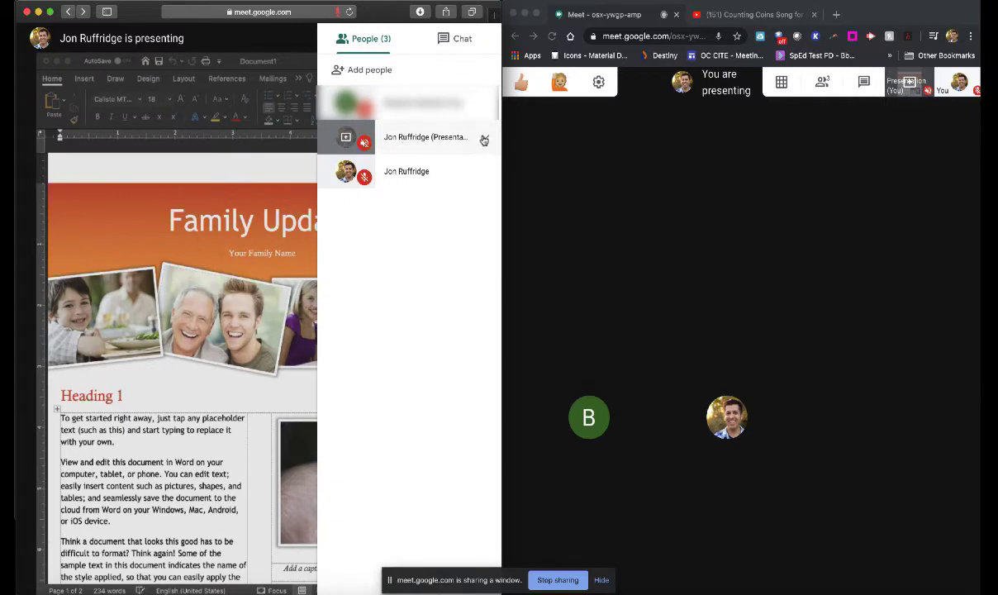
{"action": "left_click", "coordinate": [484, 139]}
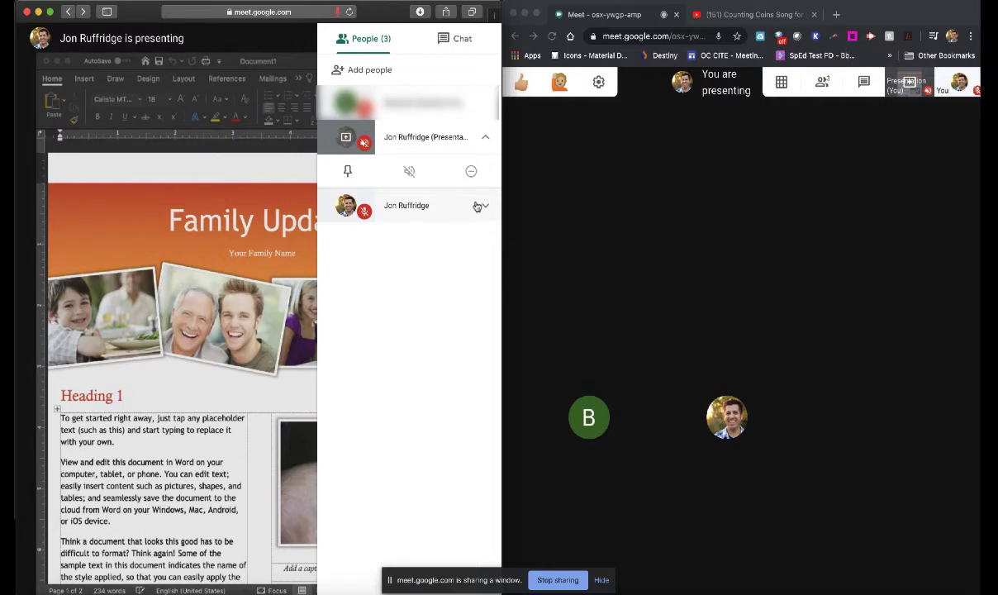
{"action": "left_click", "coordinate": [483, 136]}
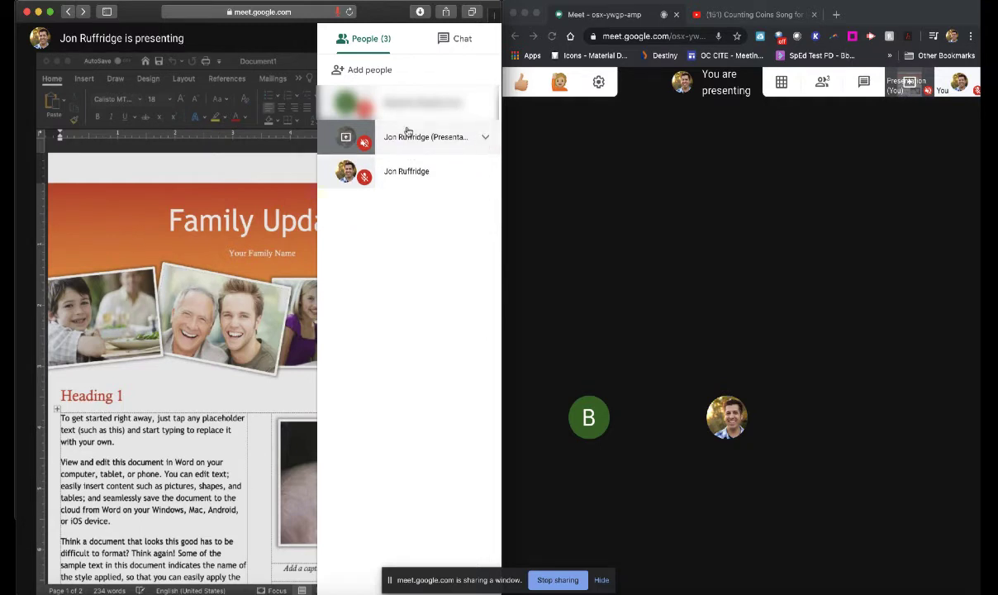
Step: Close the student's participant list and hide the window-sharing notice
{"action": "left_click", "coordinate": [301, 226]}
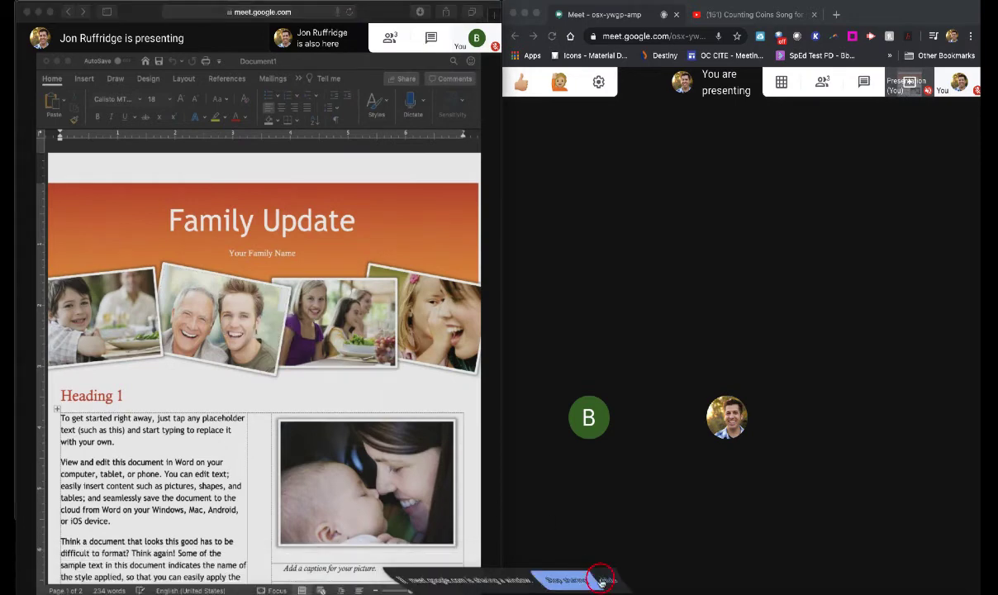
{"action": "left_click", "coordinate": [600, 579]}
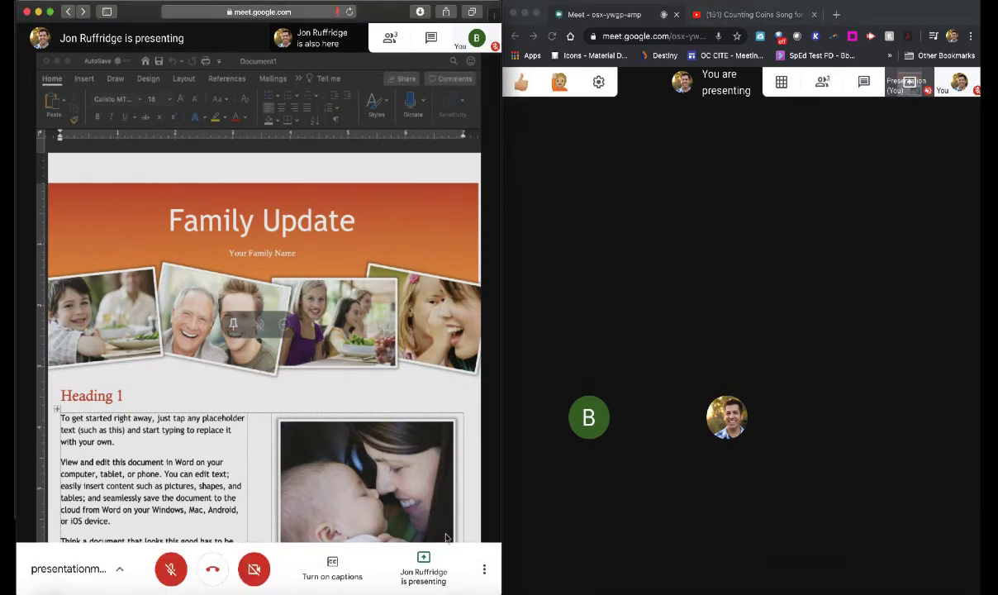
Step: View the layout choices available in the student's meeting and close them without changing the layout
{"action": "left_click", "coordinate": [483, 565]}
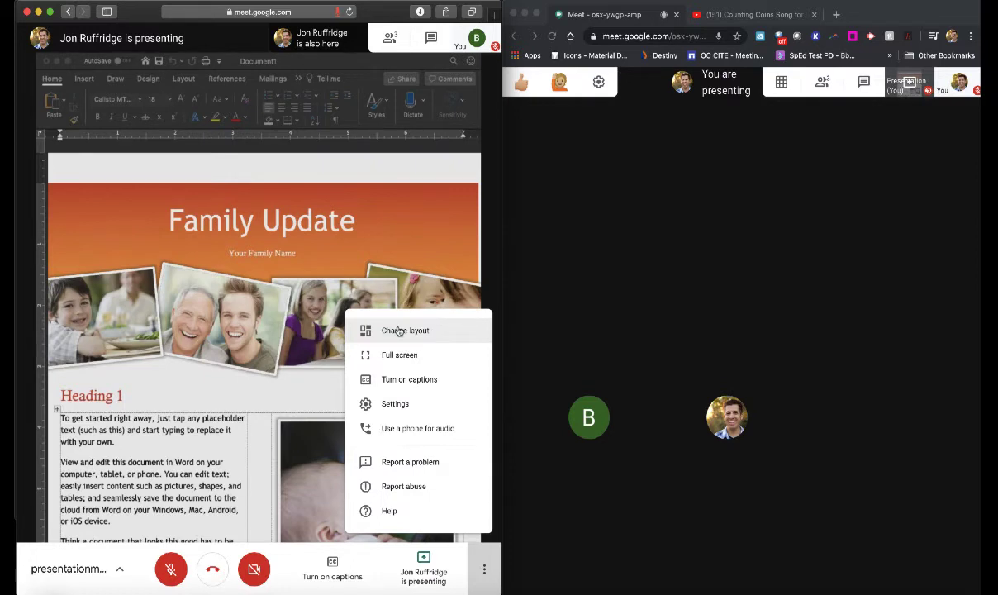
{"action": "left_click", "coordinate": [398, 330]}
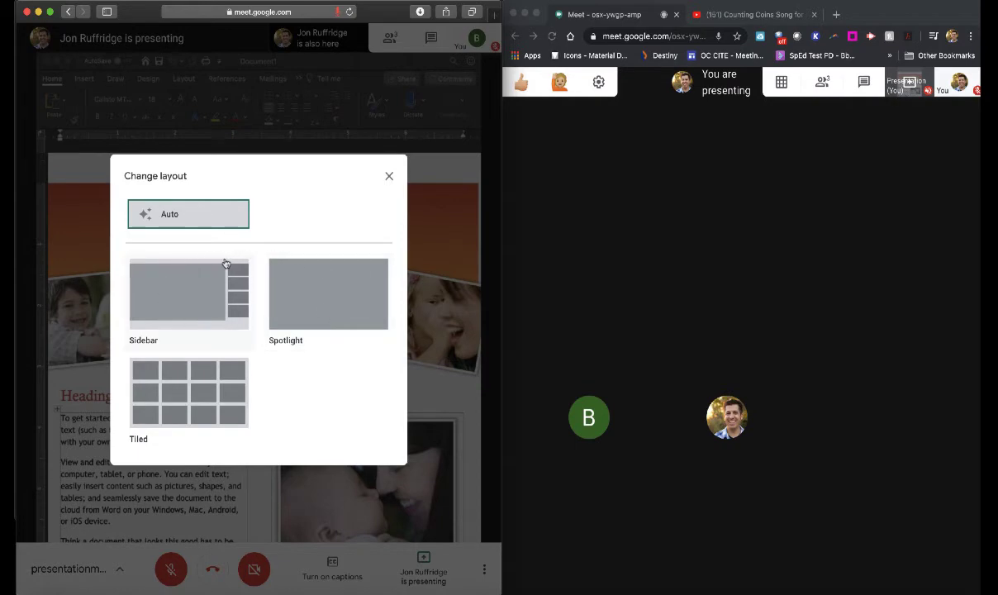
{"action": "left_click", "coordinate": [389, 176]}
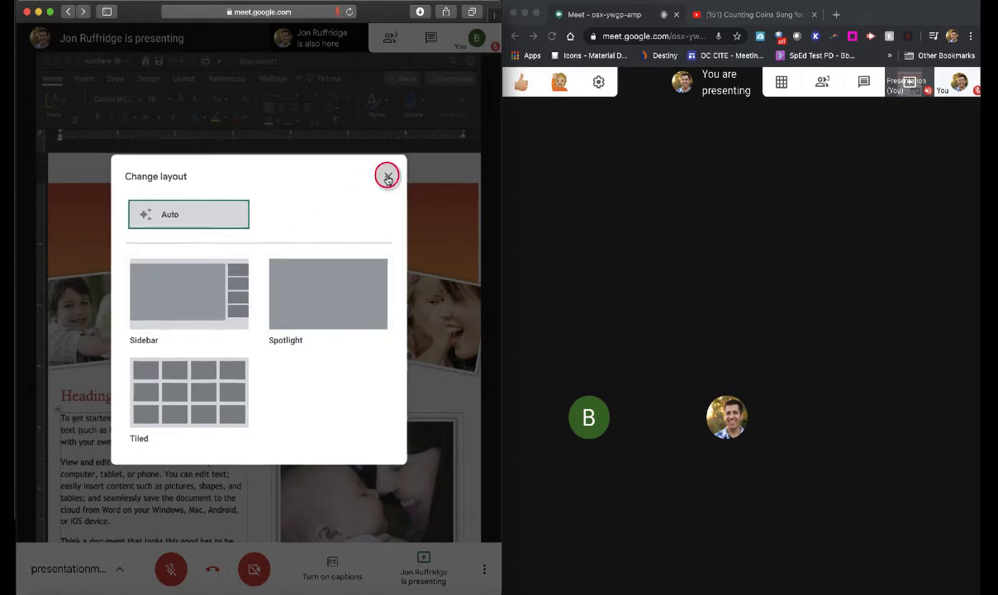
Step: Turn off the grid view in the teacher's meeting window
{"action": "left_click", "coordinate": [673, 399]}
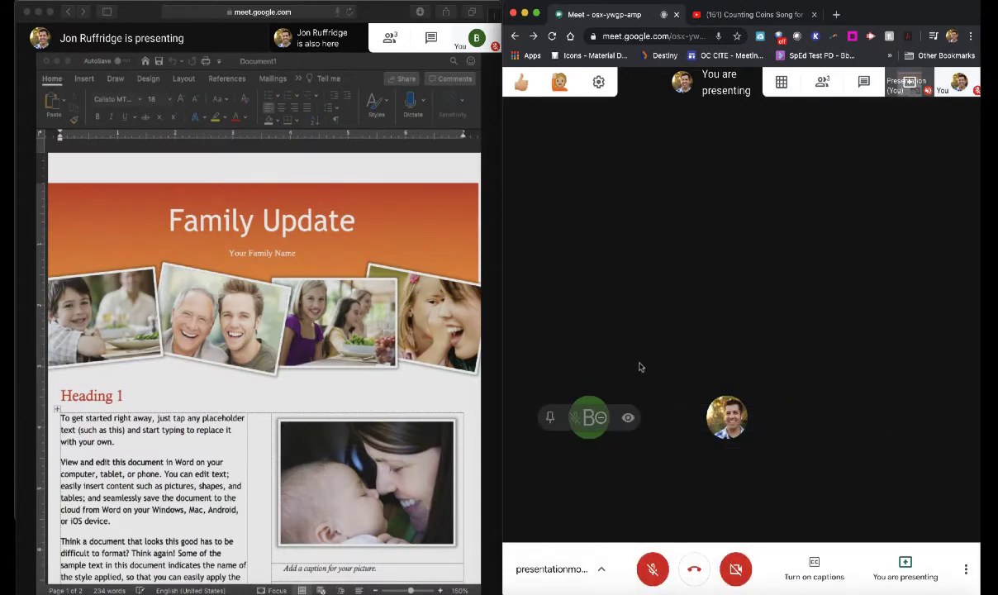
{"action": "mouse_move", "coordinate": [783, 83]}
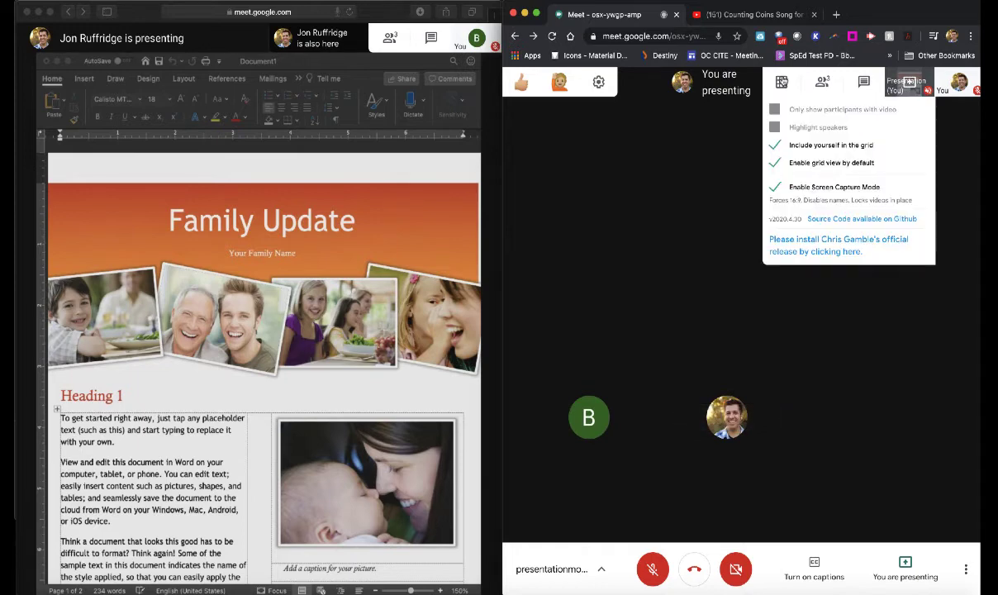
{"action": "left_click", "coordinate": [782, 81]}
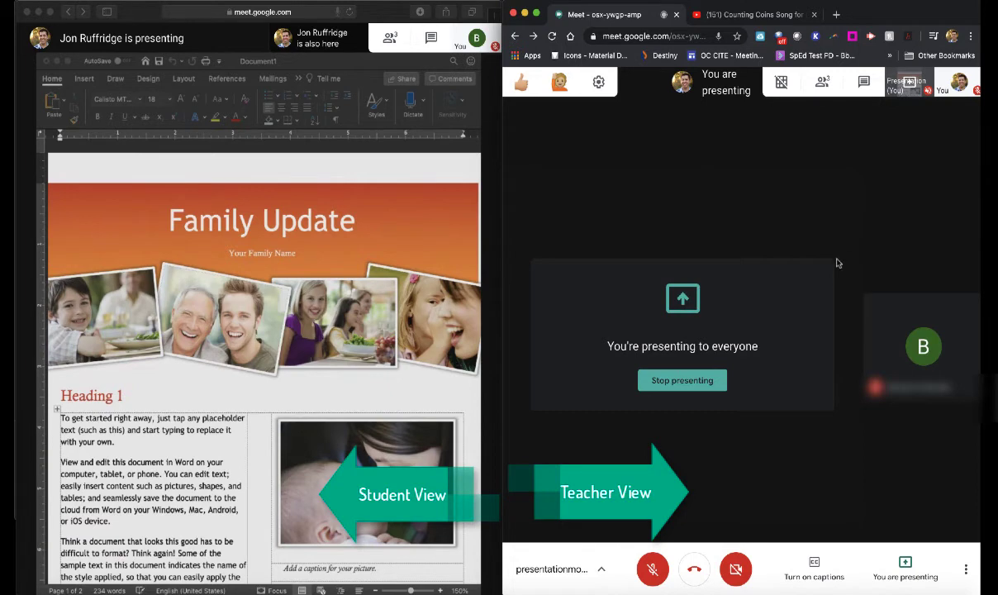
Step: Change the teacher's meeting layout to Spotlight
{"action": "left_click", "coordinate": [966, 569]}
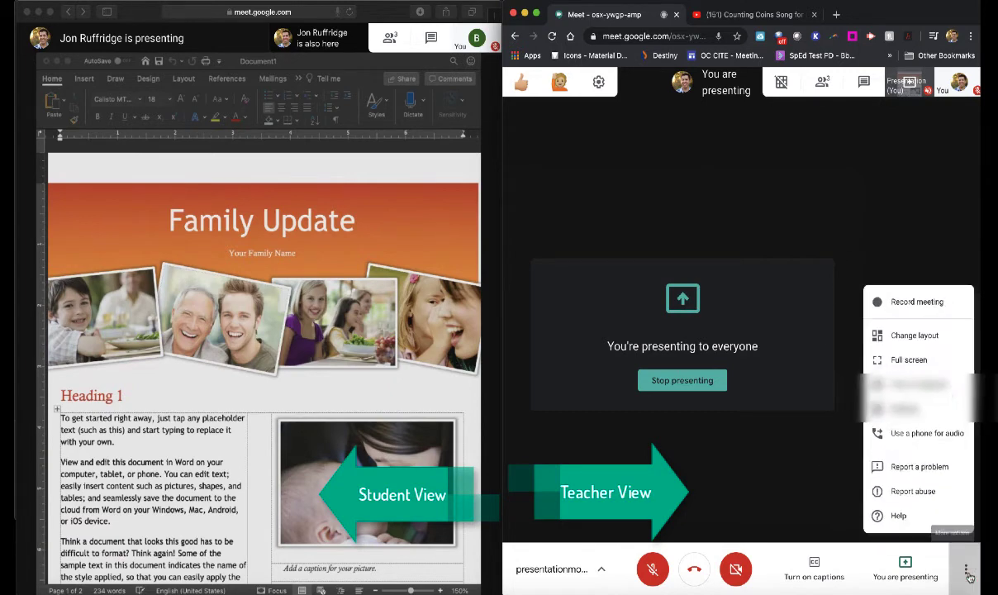
{"action": "left_click", "coordinate": [919, 340]}
{"action": "left_click", "coordinate": [719, 316]}
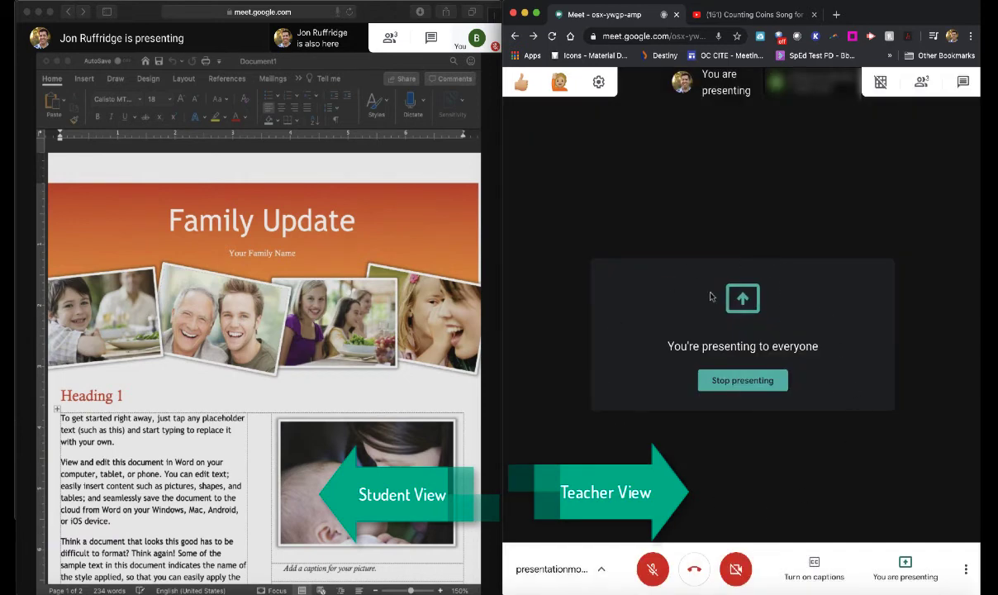
Step: Change the teacher's meeting layout to Tiled
{"action": "left_click", "coordinate": [963, 569]}
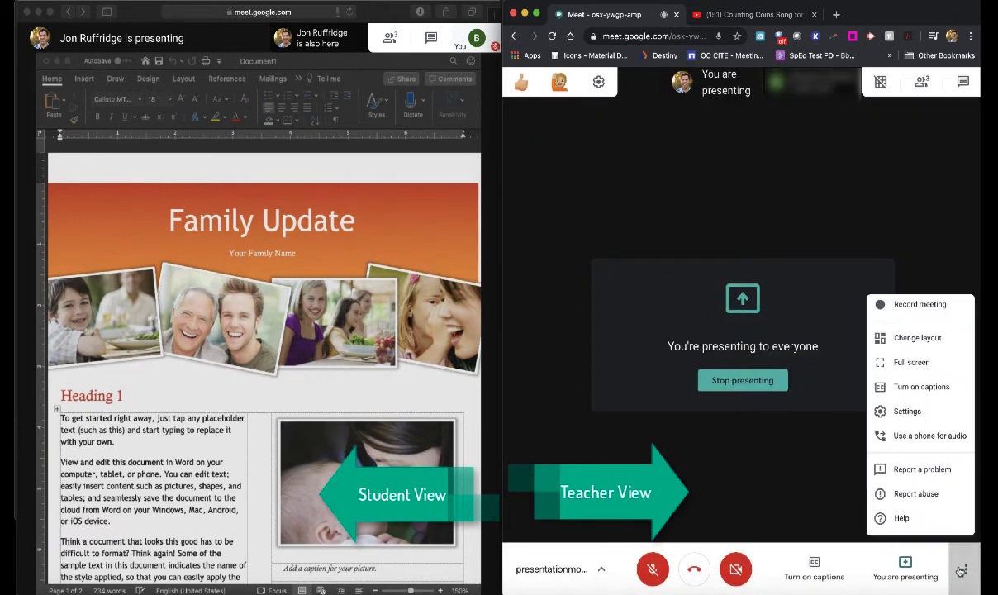
{"action": "left_click", "coordinate": [896, 338]}
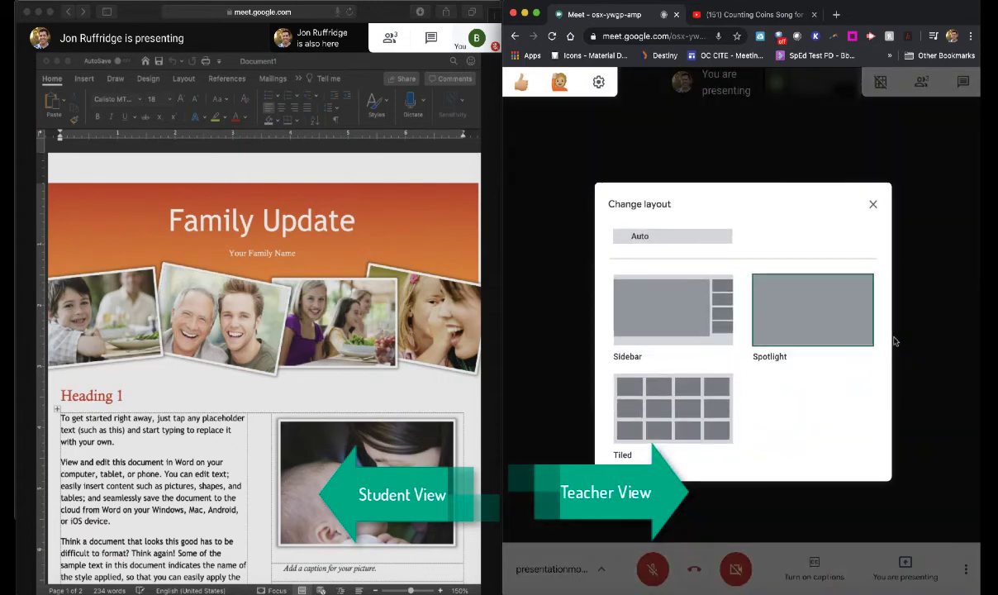
{"action": "left_click", "coordinate": [675, 402]}
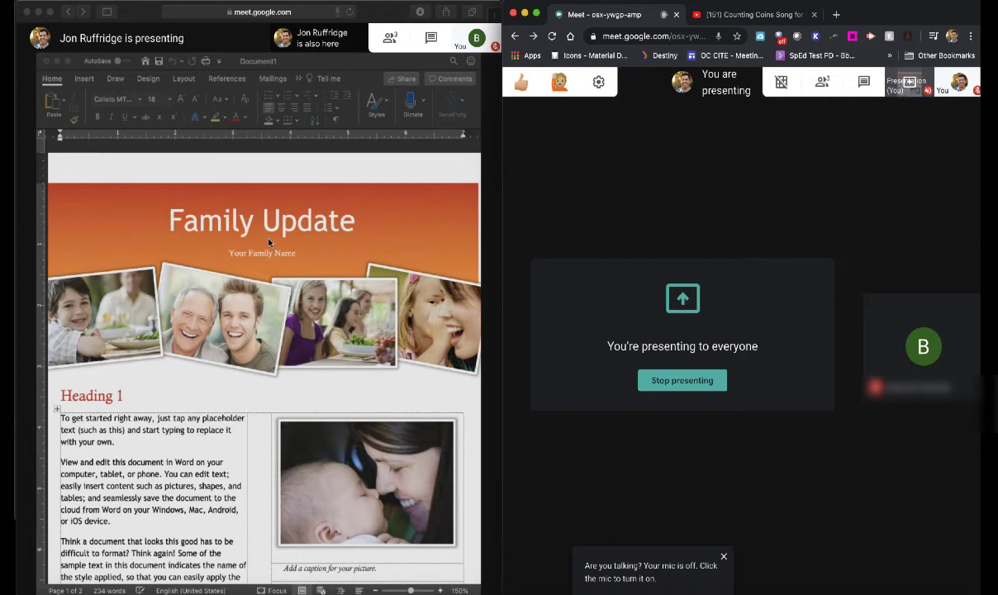
Step: Stop presenting the Word window in the teacher's meeting
{"action": "mouse_move", "coordinate": [770, 360]}
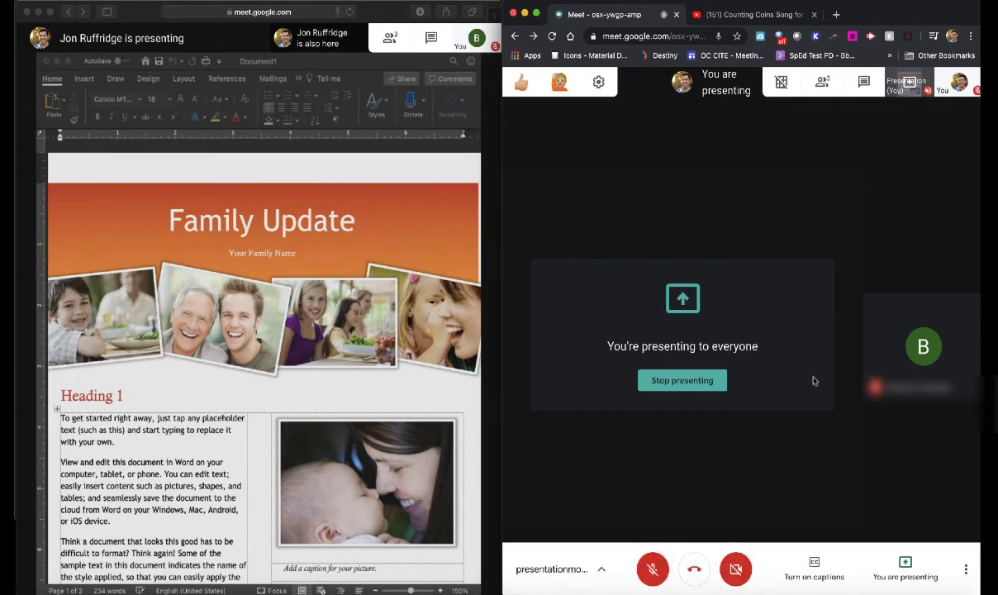
{"action": "left_click", "coordinate": [905, 567]}
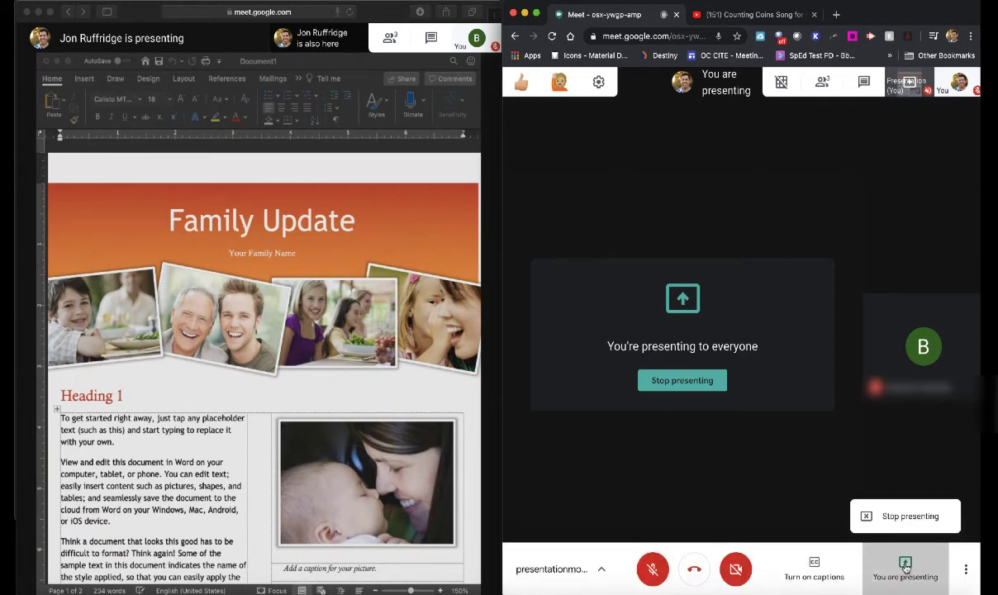
{"action": "left_click", "coordinate": [899, 516]}
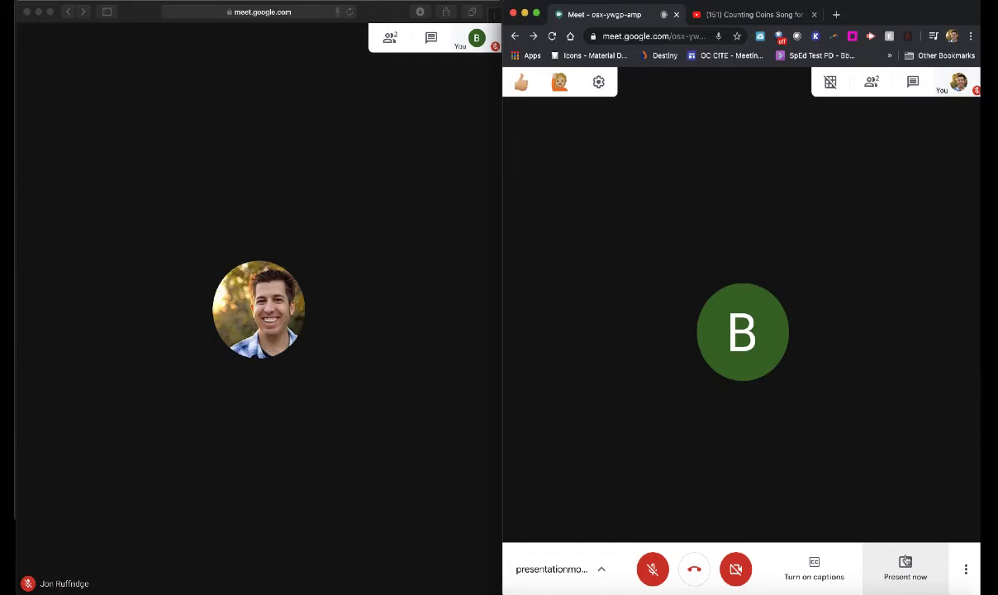
Step: Present the Counting Coins Song for Kids YouTube tab from the teacher's meeting, with Share audio enabled
{"action": "left_click", "coordinate": [905, 564]}
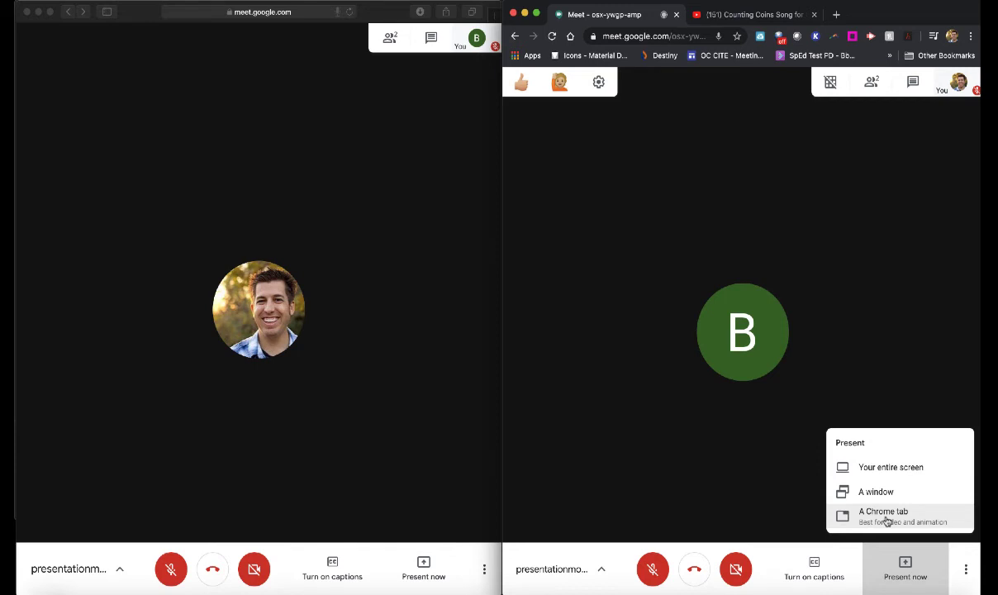
{"action": "left_click", "coordinate": [886, 521]}
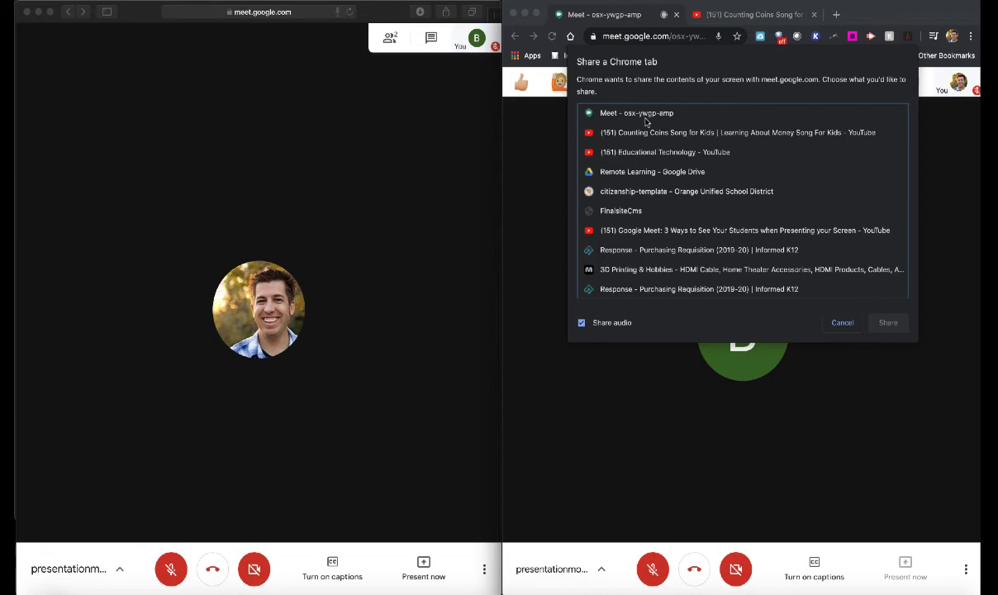
{"action": "left_click", "coordinate": [599, 132]}
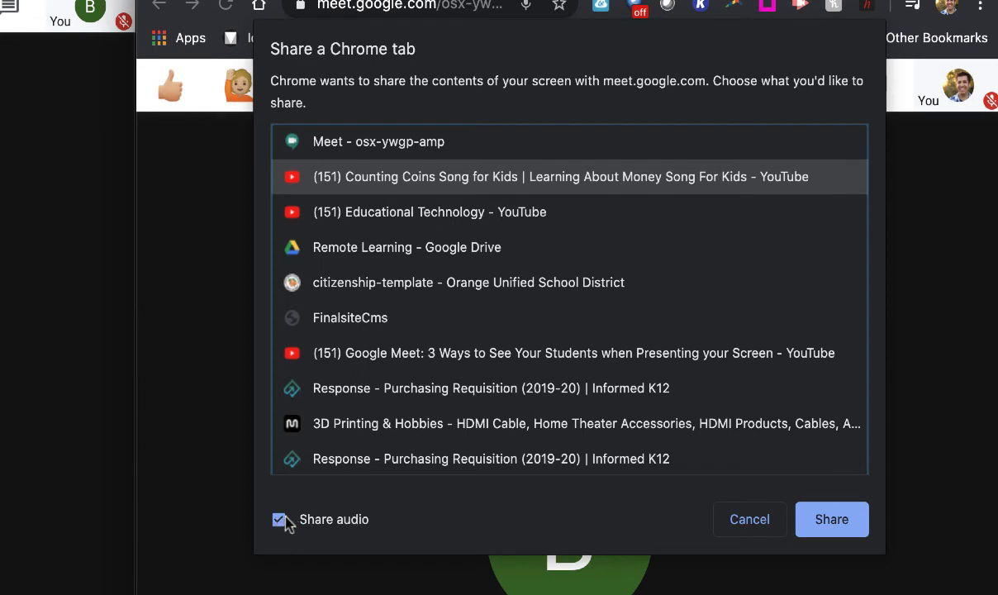
{"action": "left_click", "coordinate": [278, 520]}
{"action": "left_click", "coordinate": [278, 519]}
{"action": "left_click", "coordinate": [839, 478]}
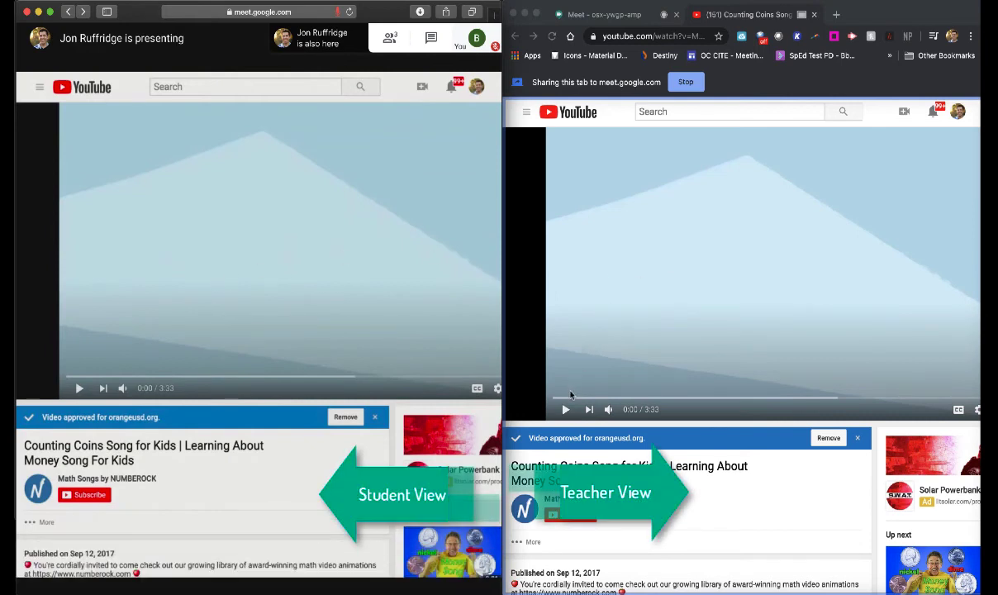
Step: Play the shared YouTube video for a few seconds and pause it, ending the tab sharing and returning to the Meet tab
{"action": "left_click", "coordinate": [566, 408]}
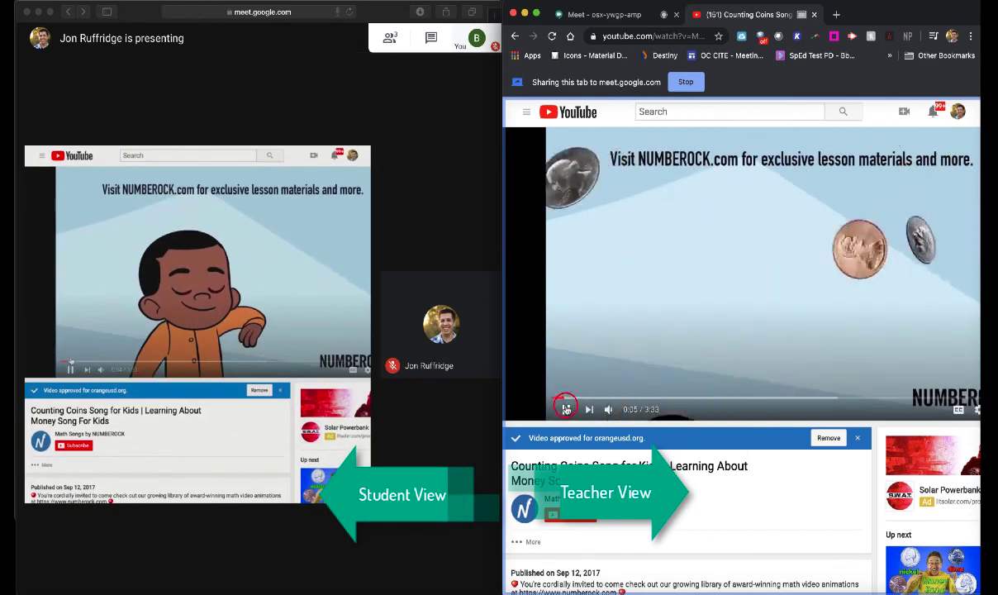
{"action": "left_click", "coordinate": [566, 408]}
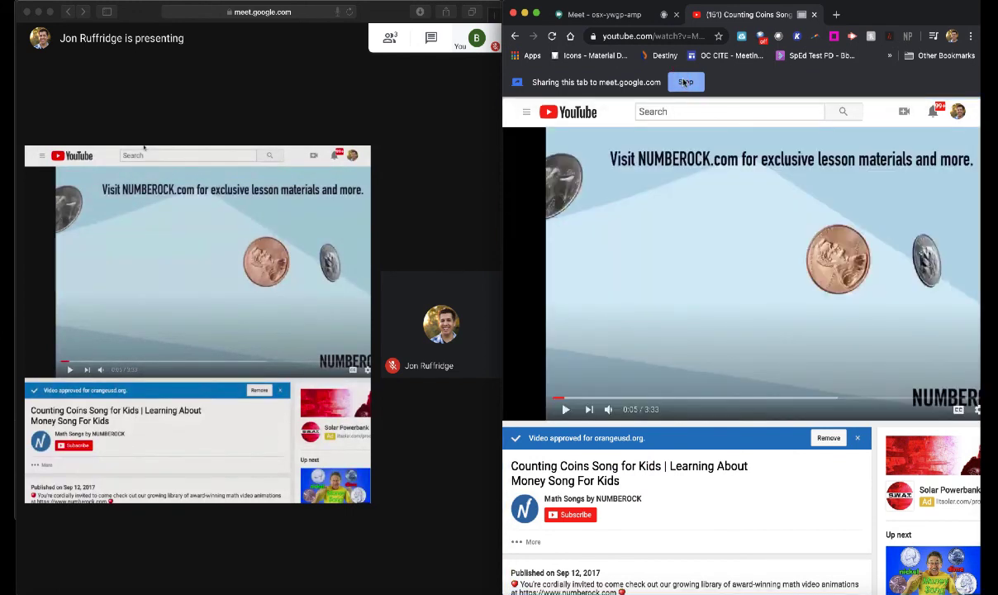
{"action": "left_click", "coordinate": [685, 82]}
{"action": "left_click", "coordinate": [604, 14]}
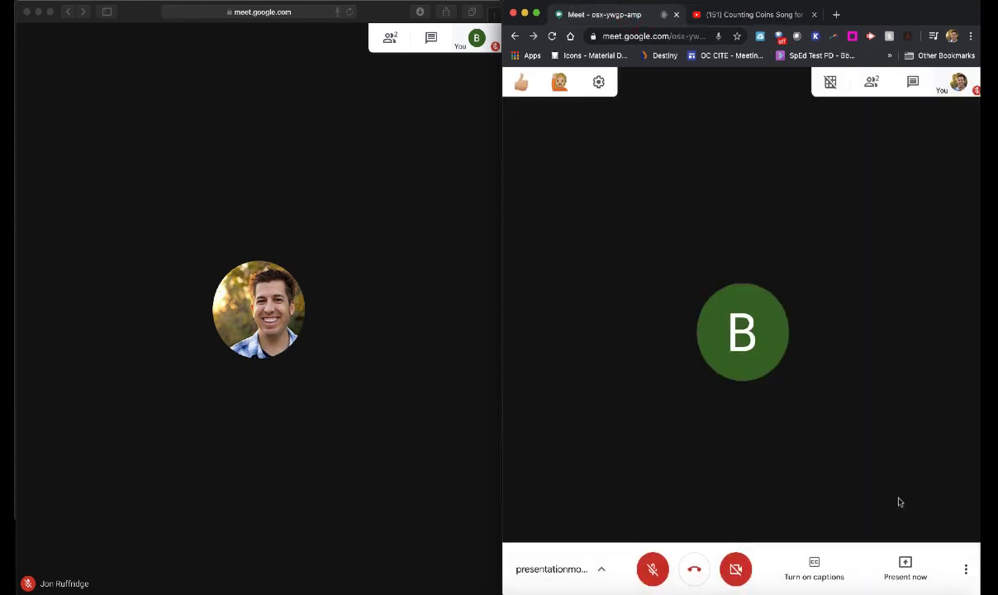
Step: Open the list of presenting options in the teacher's meeting for review
{"action": "left_click", "coordinate": [906, 569]}
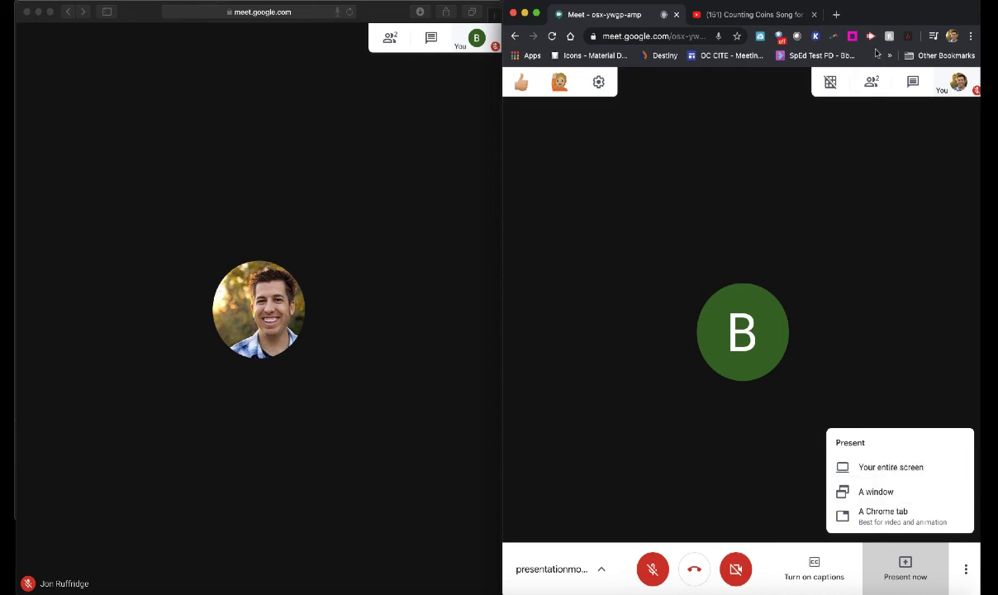
{"action": "mouse_move", "coordinate": [870, 23]}
{"action": "left_mouse_down"}
{"action": "mouse_move", "coordinate": [872, 46]}
{"action": "mouse_move", "coordinate": [878, 21]}
{"action": "left_mouse_up"}
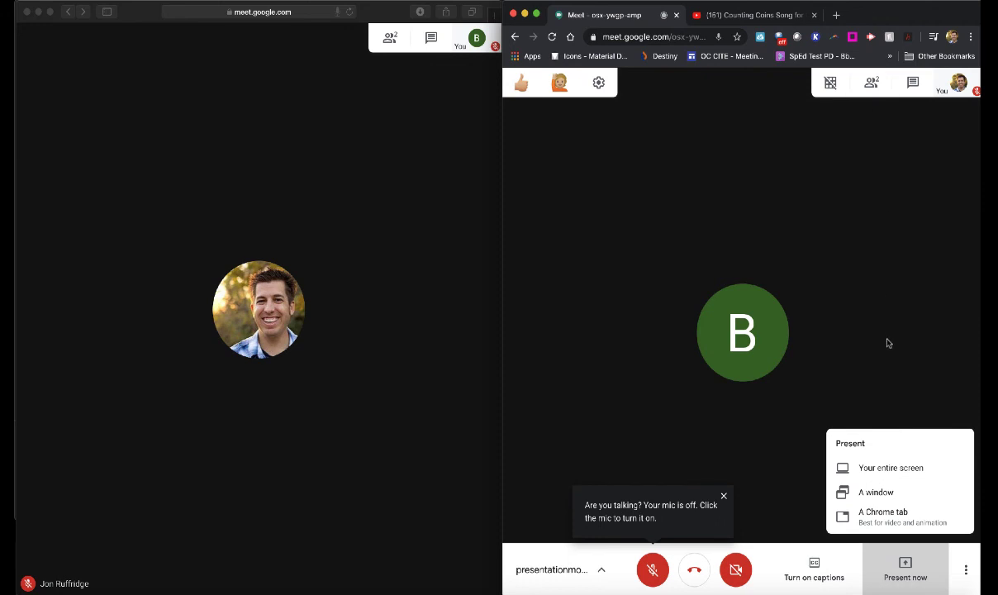